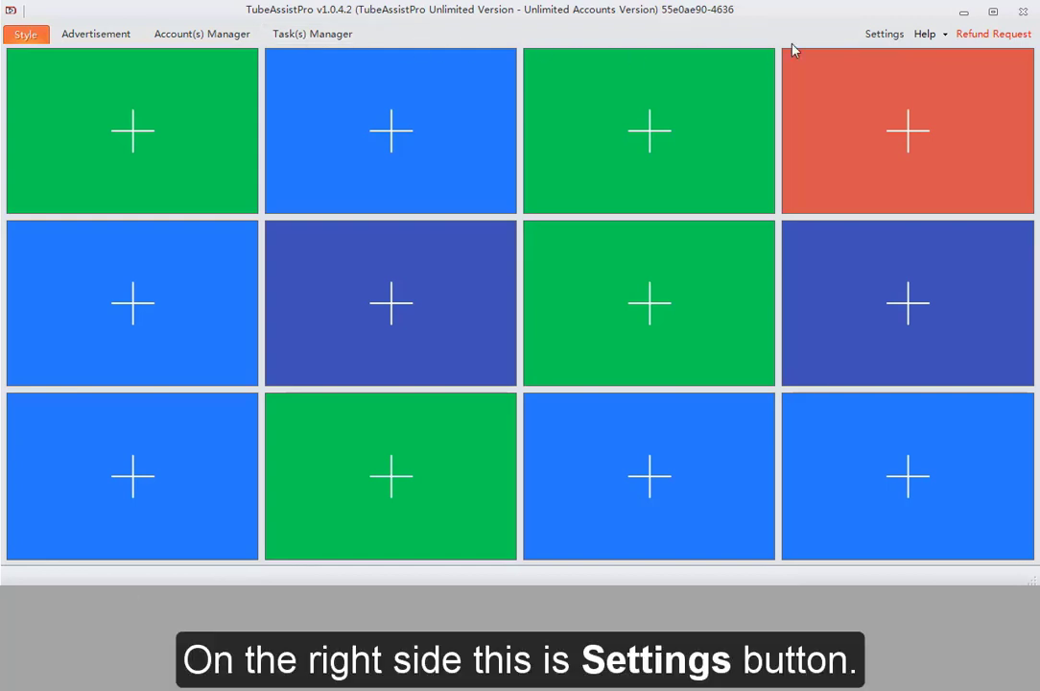
Turn the Advertisement option off in the program Settings and save them
{"action": "left_click", "coordinate": [884, 37]}
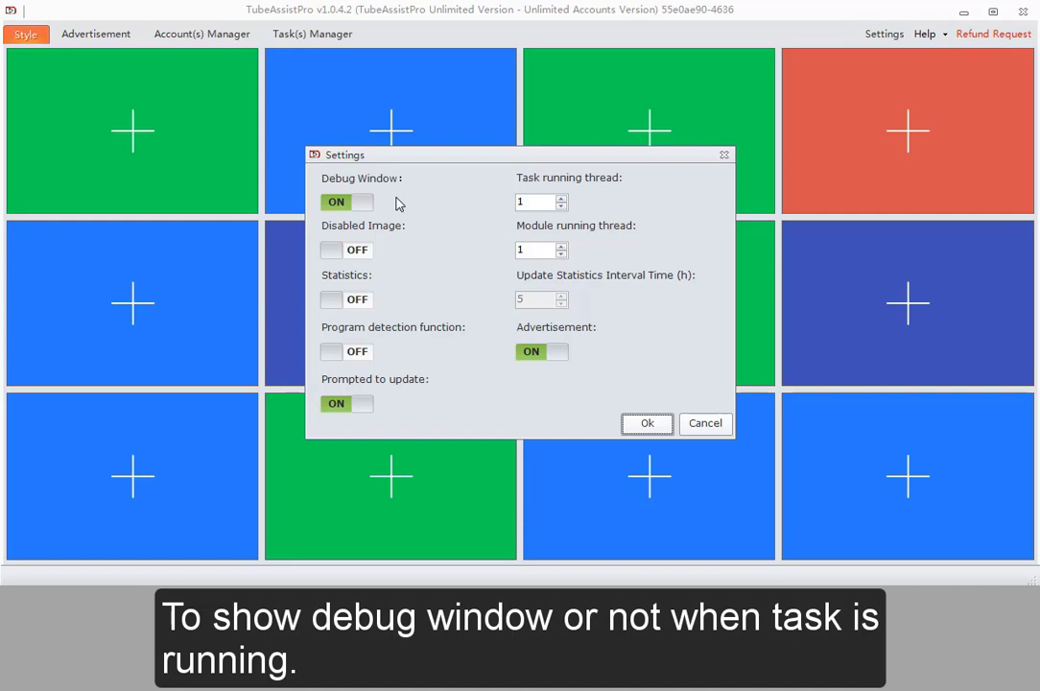
{"action": "left_click", "coordinate": [538, 204]}
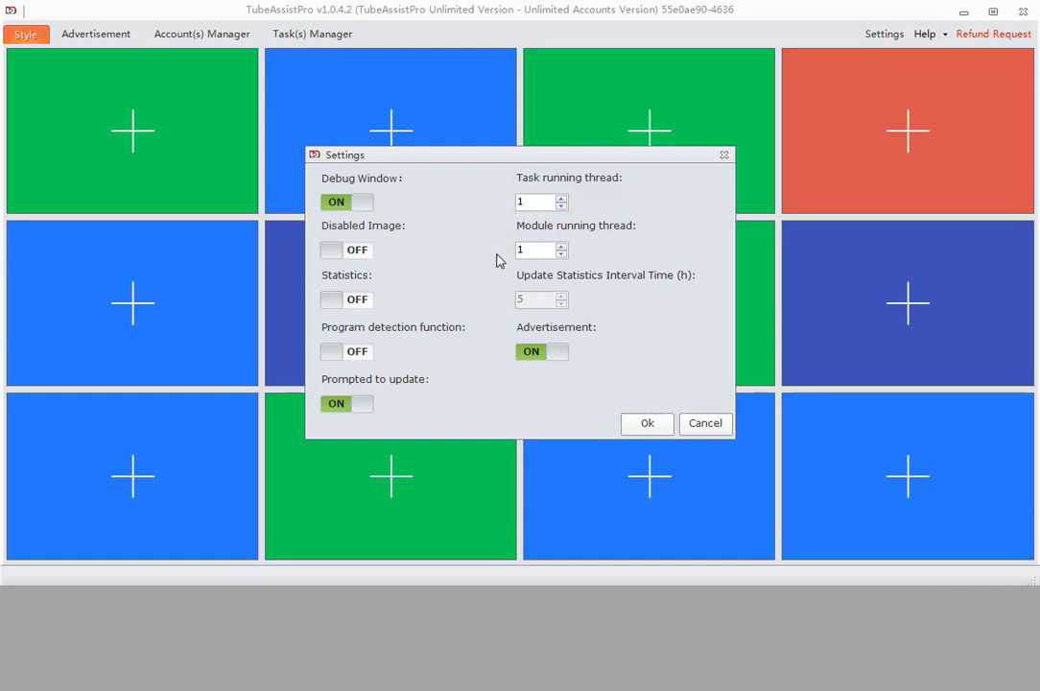
{"action": "left_click", "coordinate": [531, 248]}
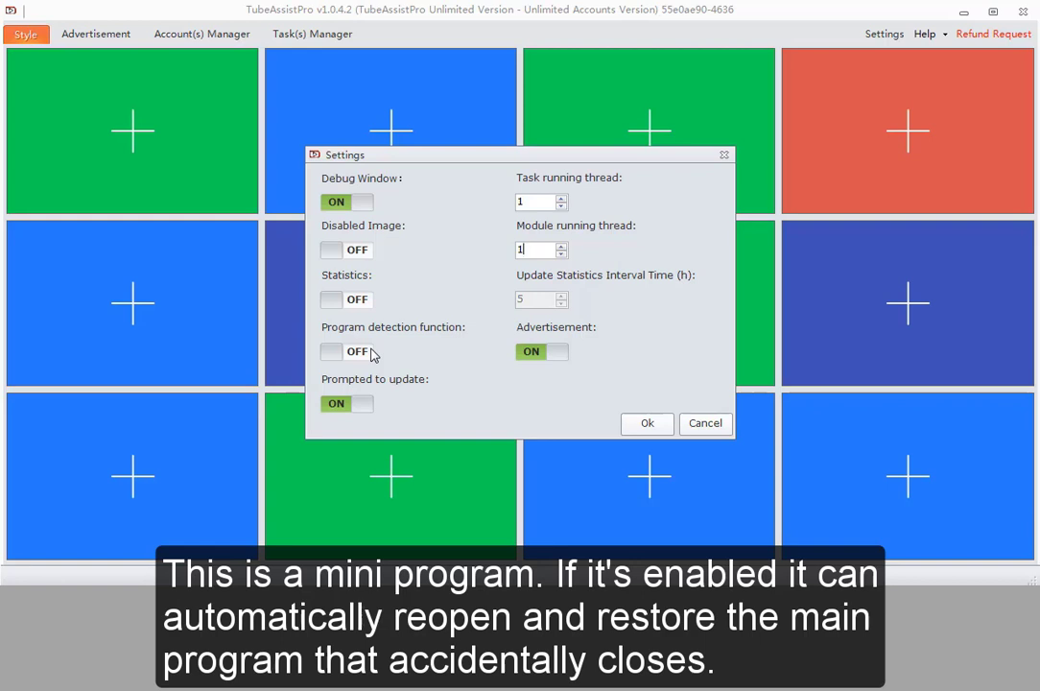
{"action": "left_click", "coordinate": [547, 353]}
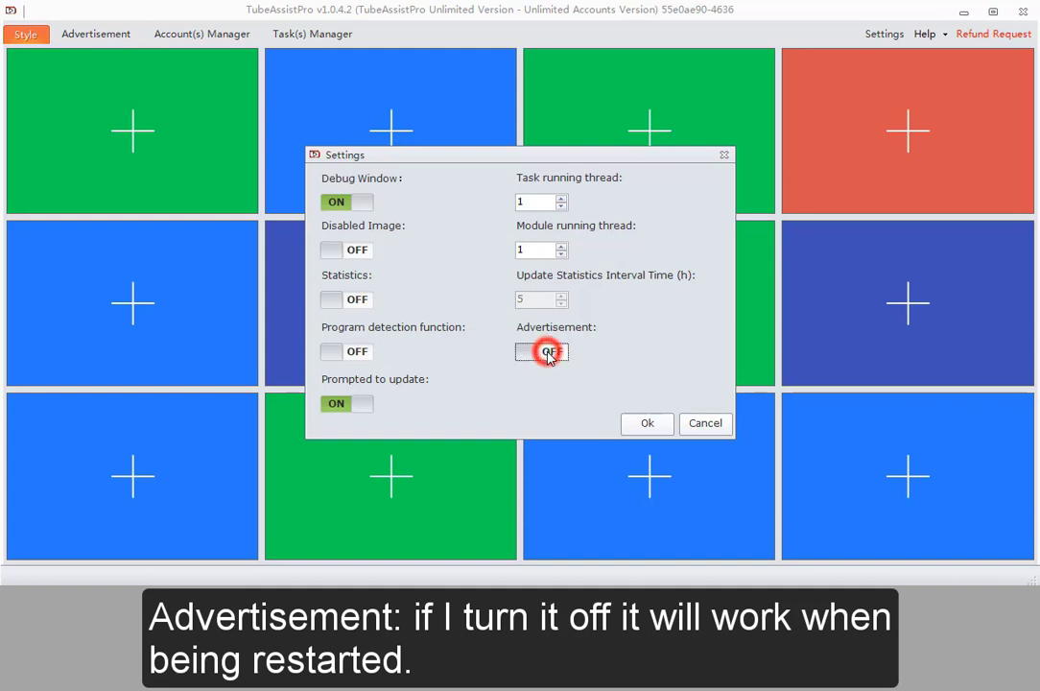
{"action": "left_click", "coordinate": [354, 391]}
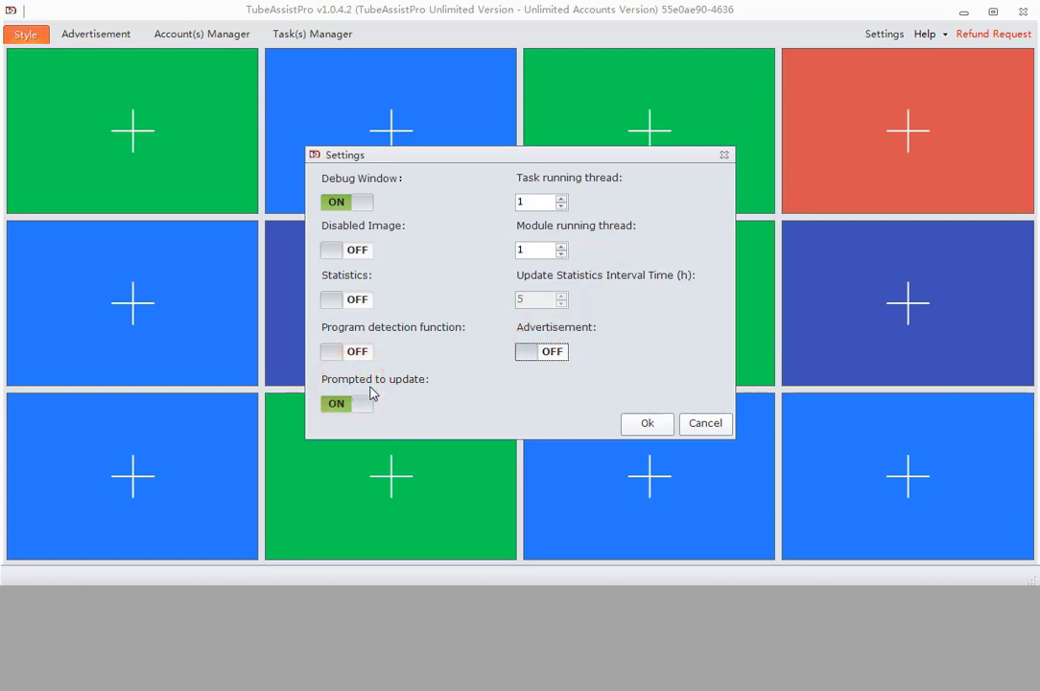
{"action": "left_click", "coordinate": [640, 425]}
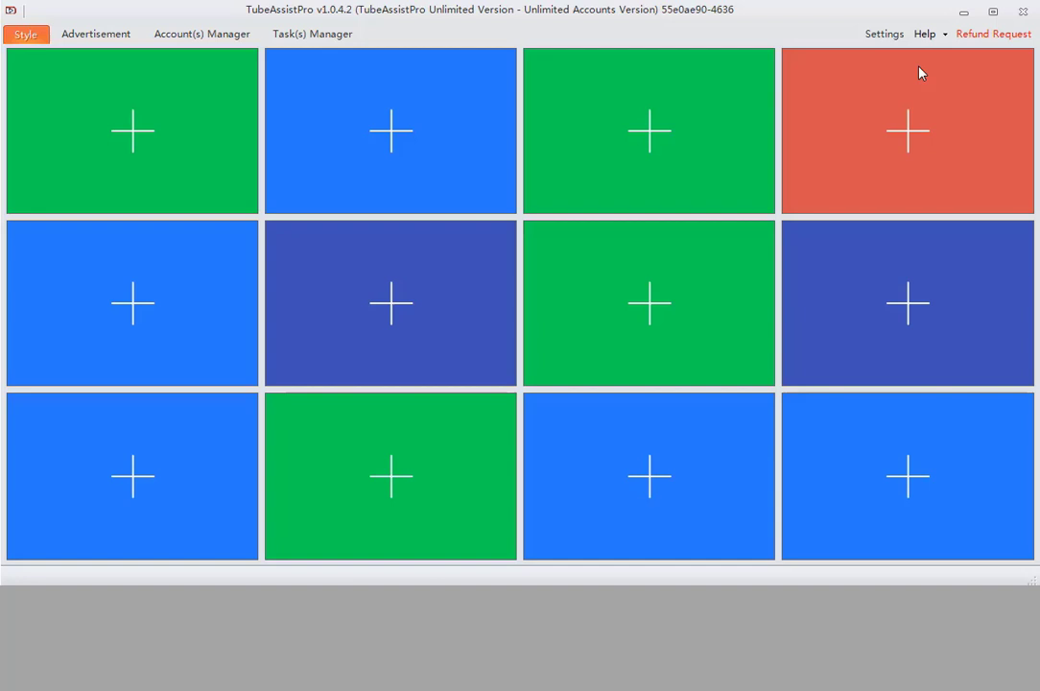
Show the Help menu options
{"action": "left_click", "coordinate": [946, 34]}
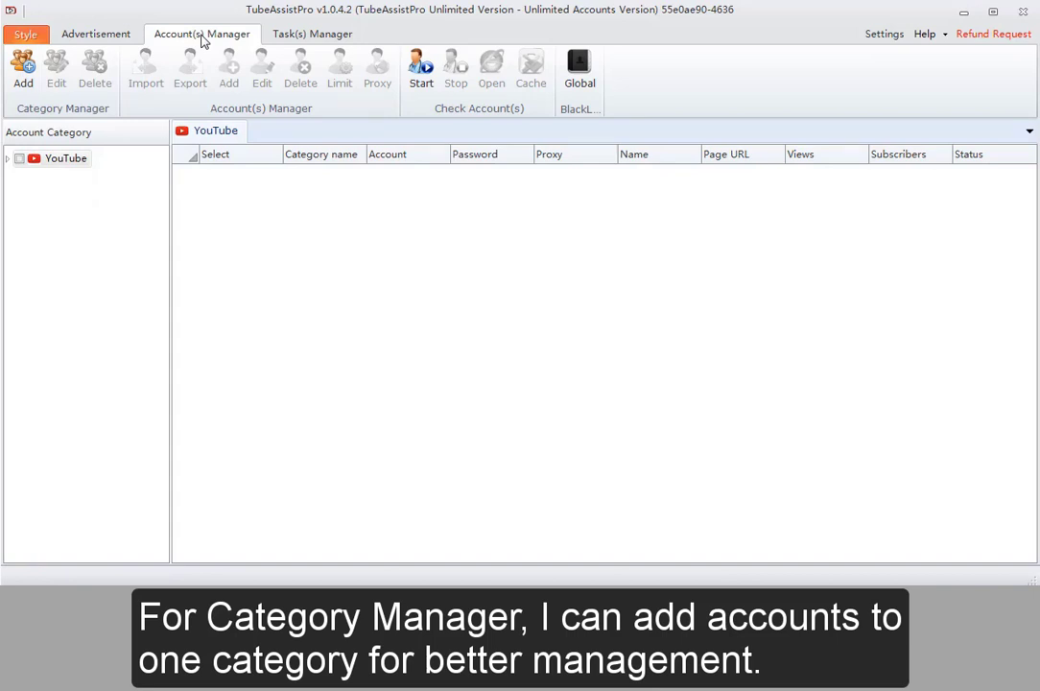
Add a new account category named 'Test'
{"action": "left_click", "coordinate": [21, 75]}
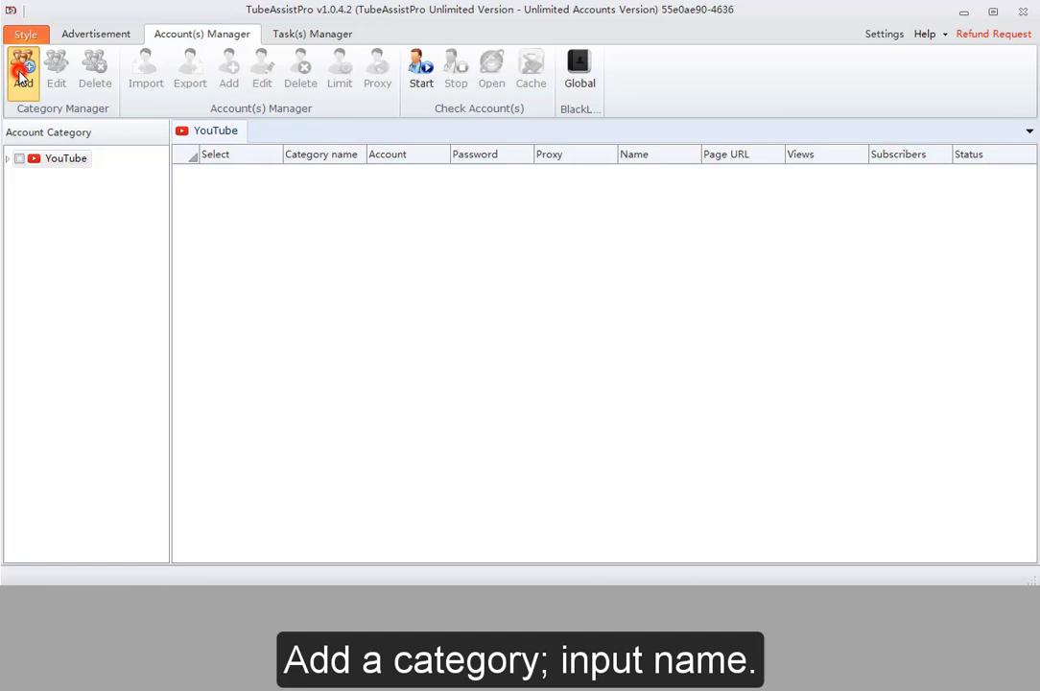
{"action": "left_click", "coordinate": [455, 298]}
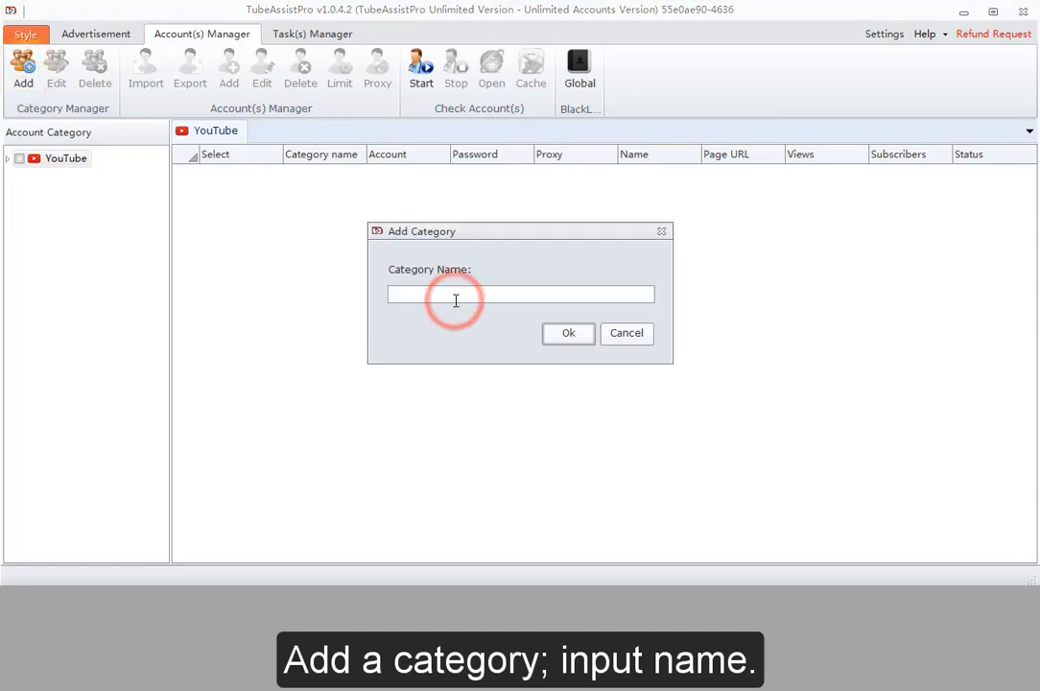
{"action": "type", "text": "Test"}
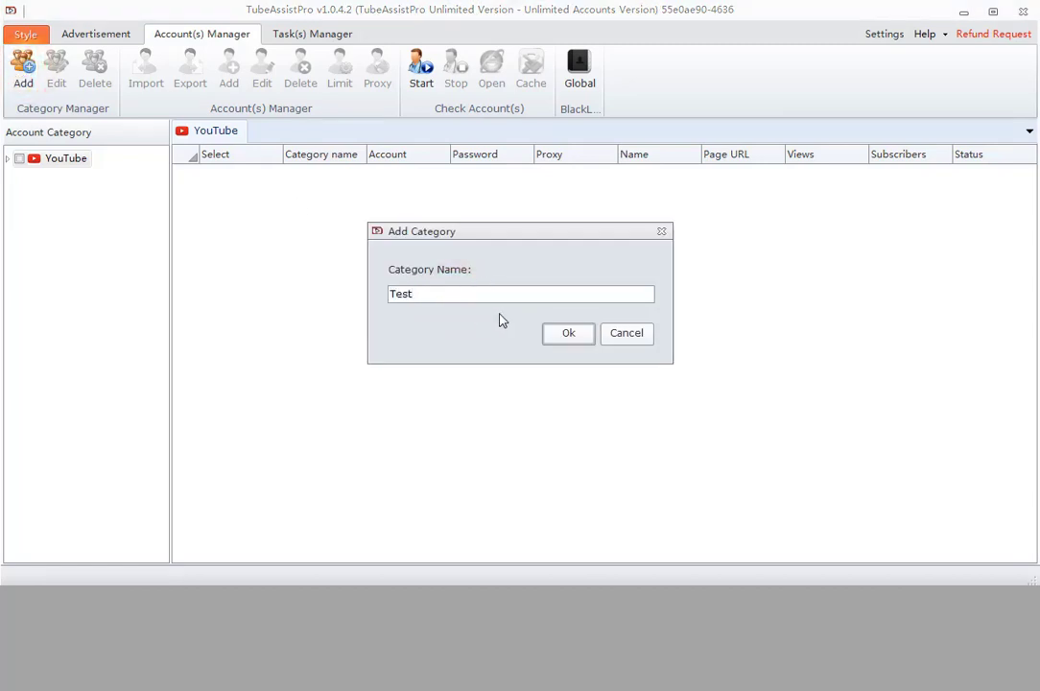
{"action": "left_click", "coordinate": [566, 334]}
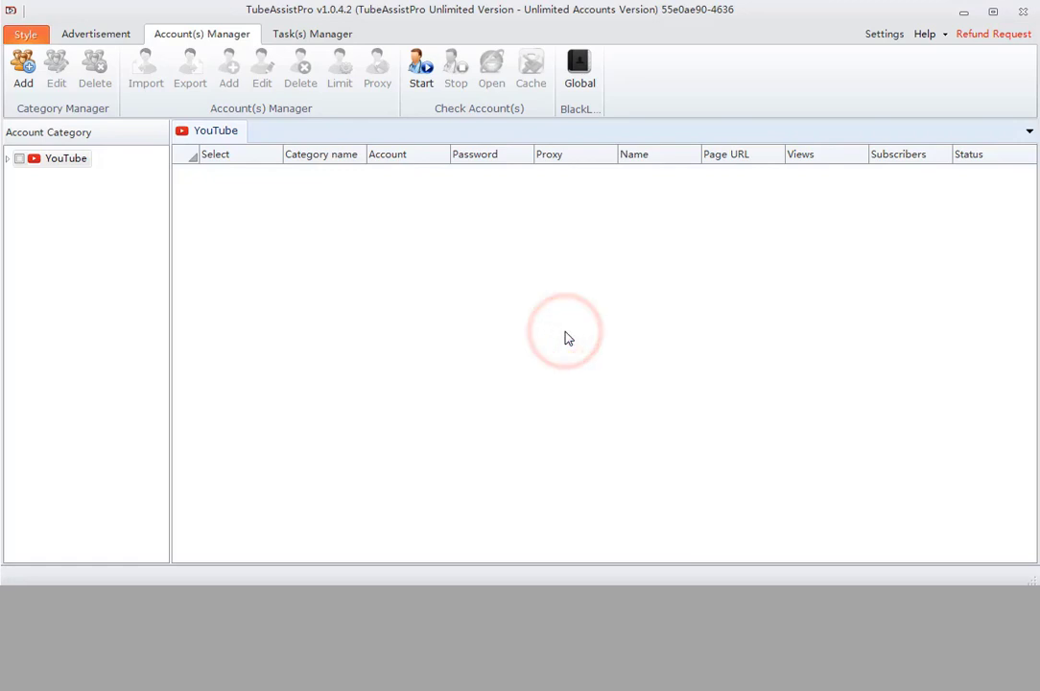
Rename the Test category under YouTube to 'Test1'
{"action": "left_click", "coordinate": [8, 158]}
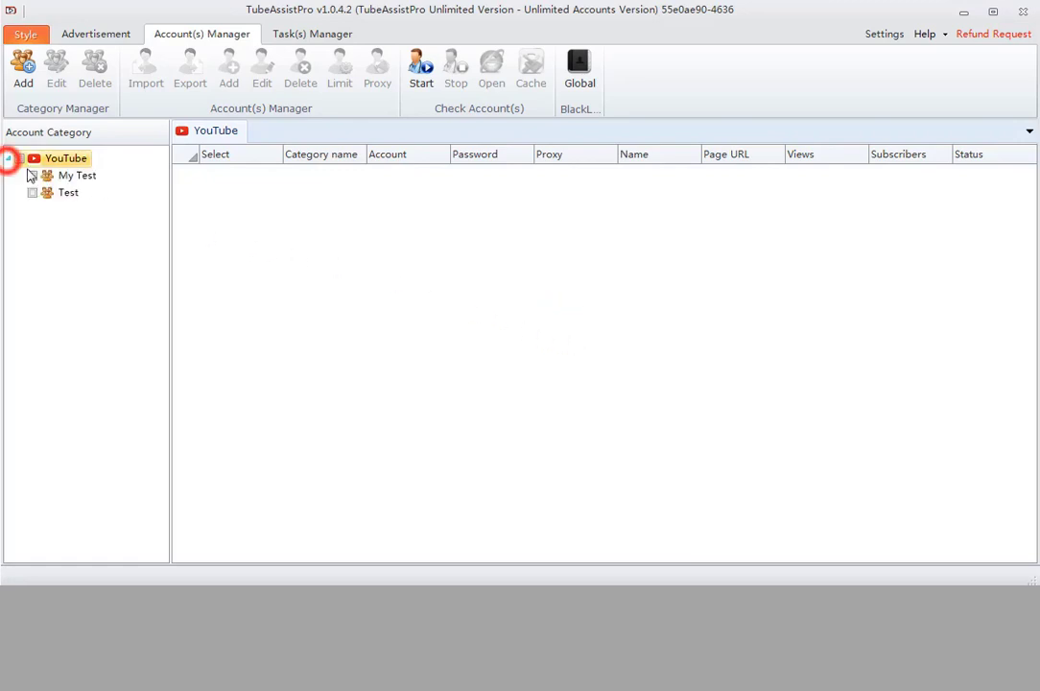
{"action": "left_click", "coordinate": [35, 193]}
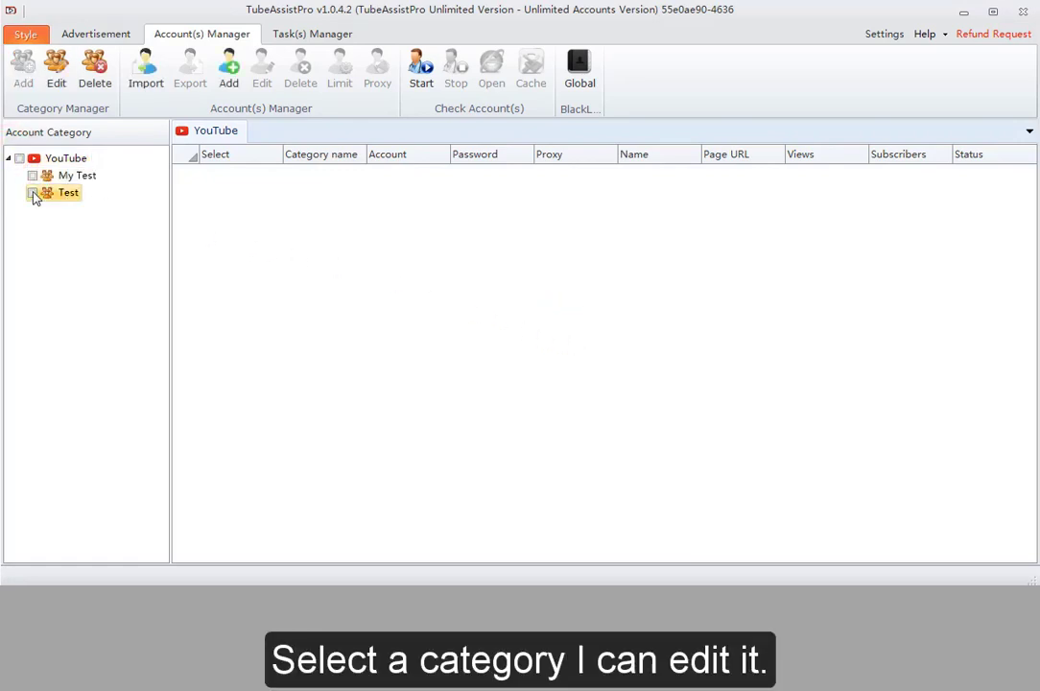
{"action": "left_click", "coordinate": [55, 69]}
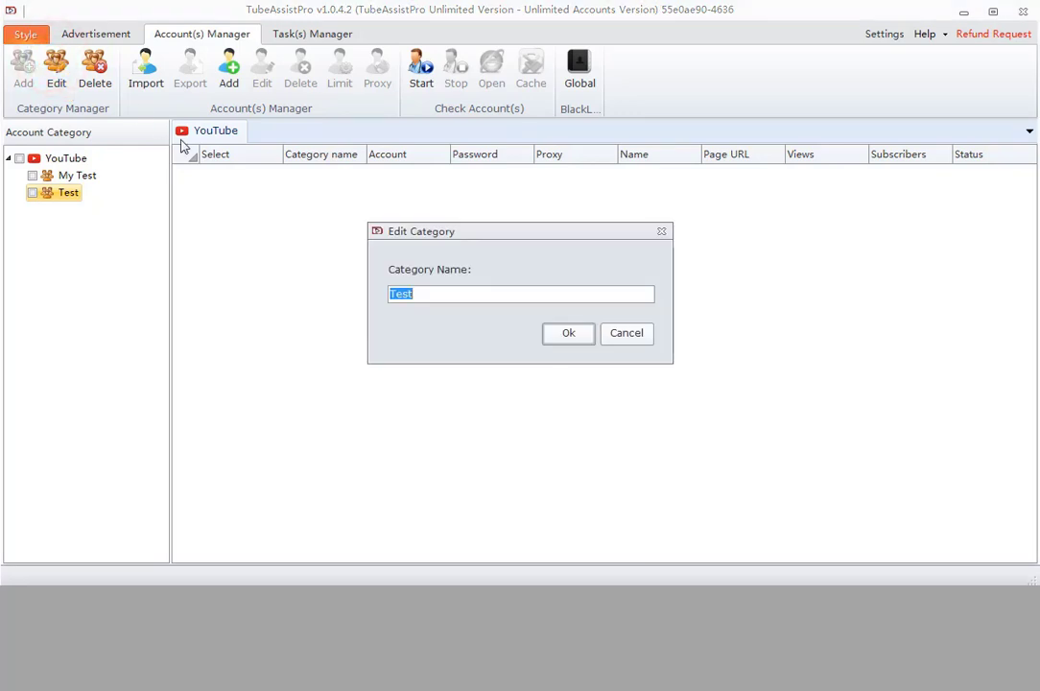
{"action": "left_click", "coordinate": [427, 300]}
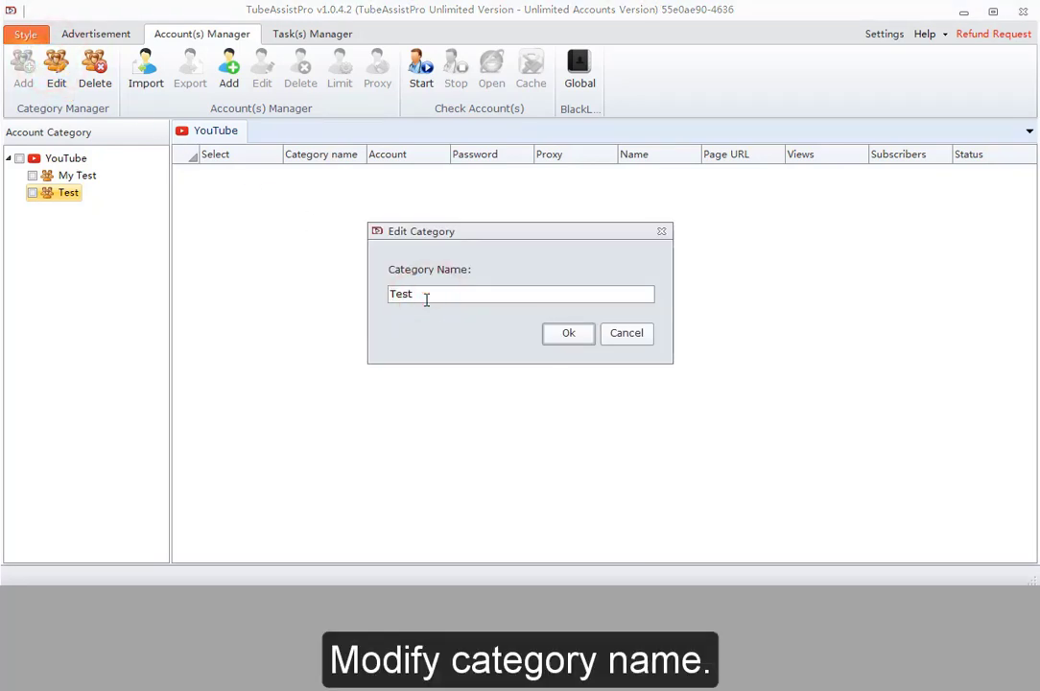
{"action": "type", "text": "1"}
{"action": "left_click", "coordinate": [556, 332]}
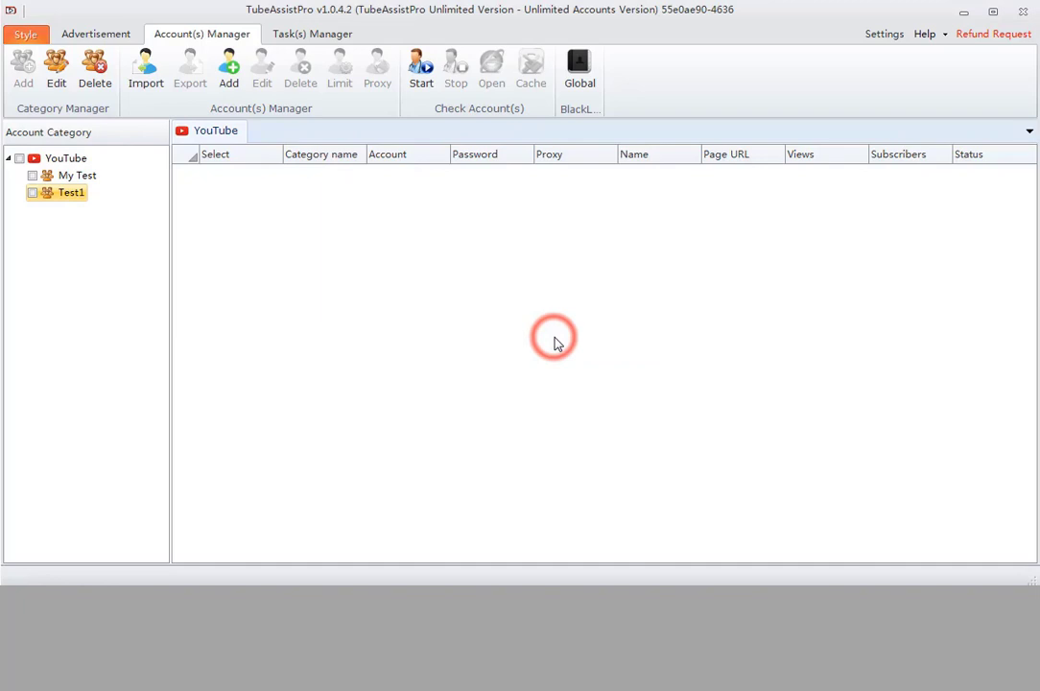
Delete the Test1 category and confirm the deletion
{"action": "left_click", "coordinate": [67, 199]}
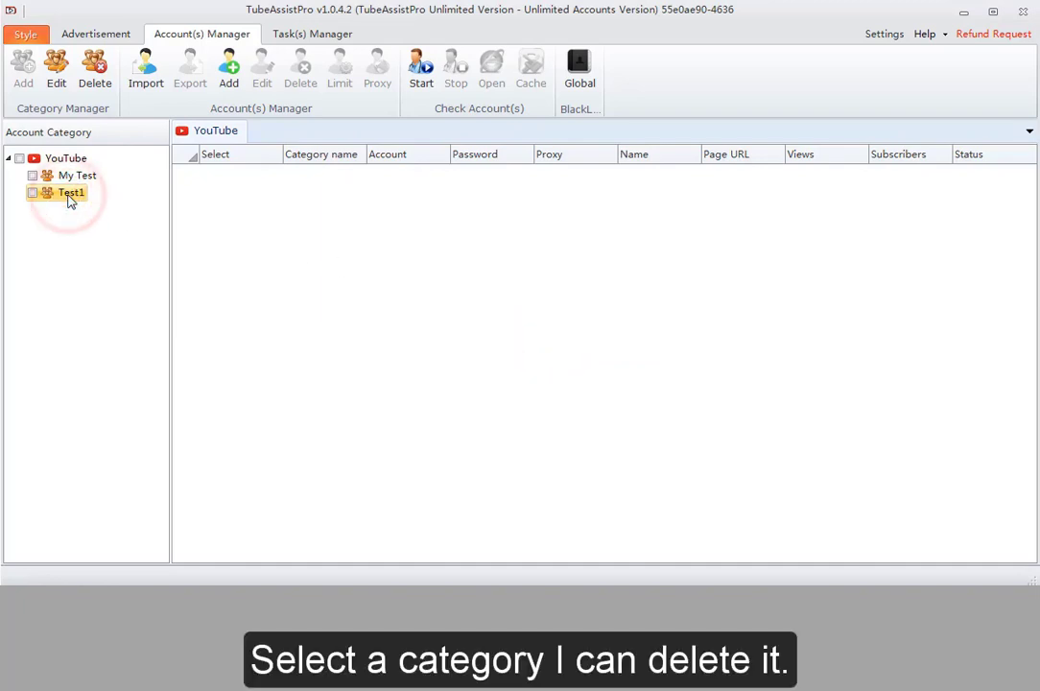
{"action": "left_click", "coordinate": [95, 69]}
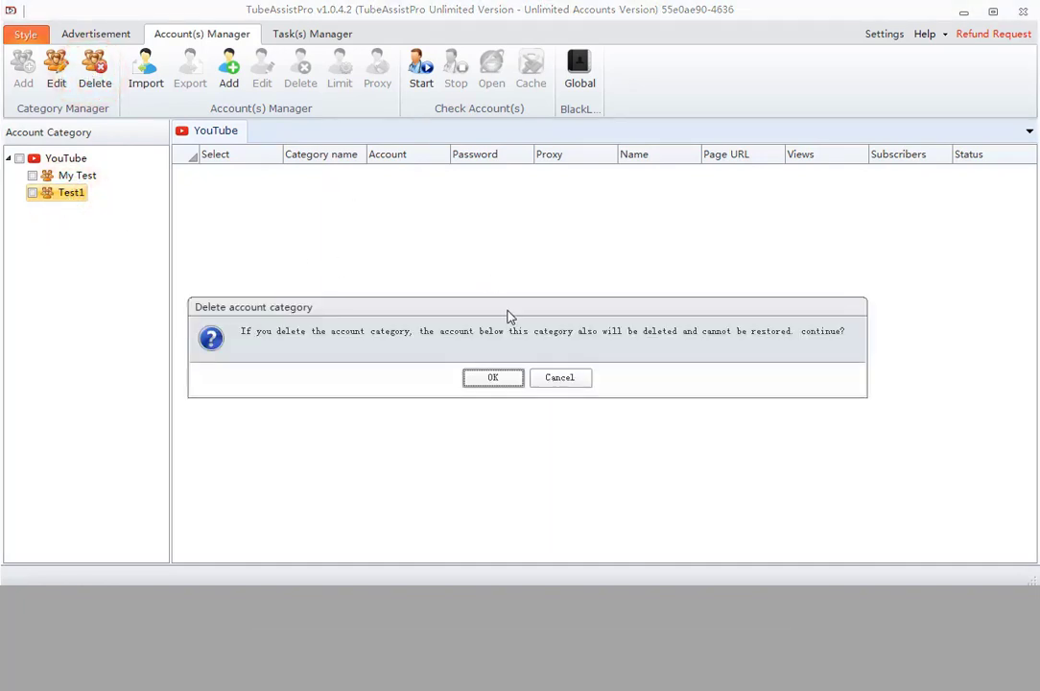
{"action": "left_click", "coordinate": [492, 378]}
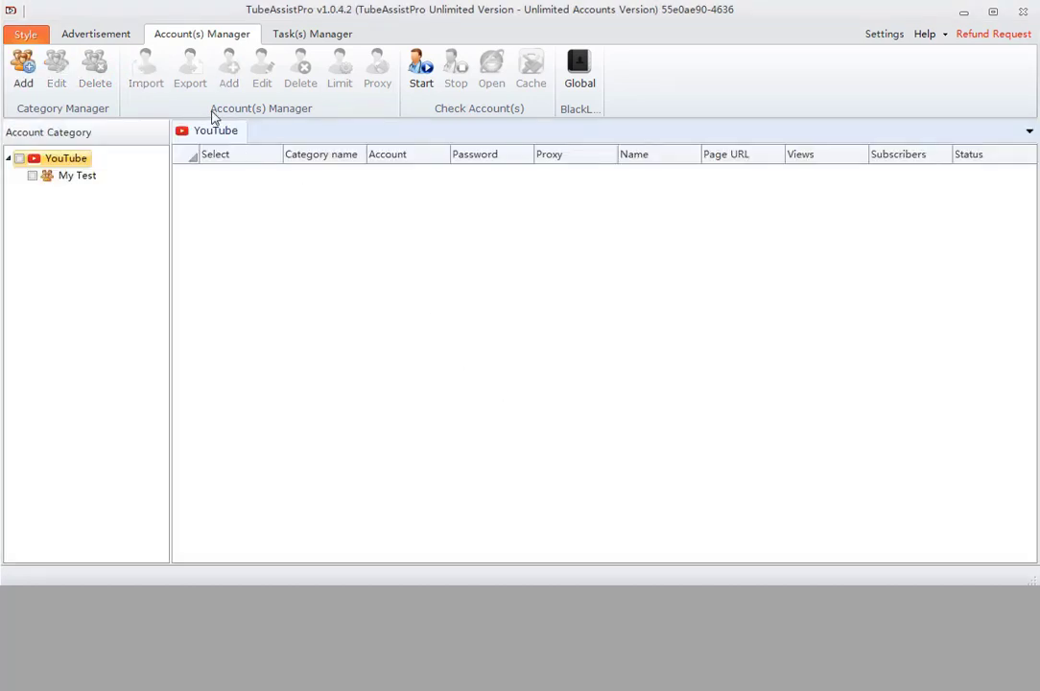
Load the My Test category's accounts and select the existing account
{"action": "left_click", "coordinate": [212, 112]}
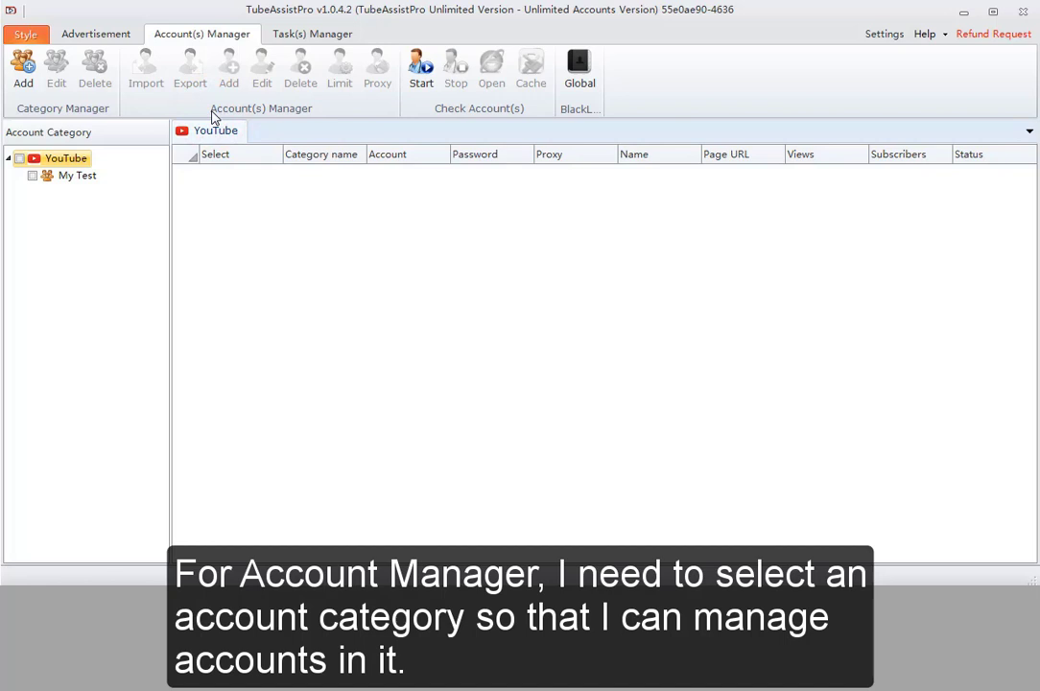
{"action": "left_click", "coordinate": [35, 178]}
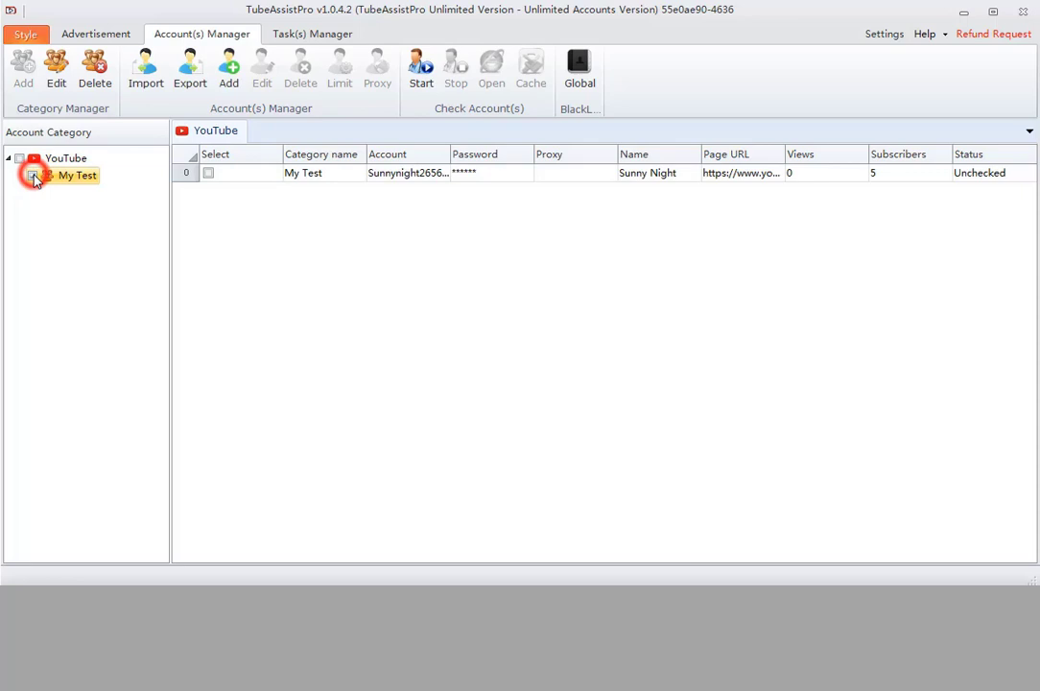
{"action": "left_click", "coordinate": [249, 175]}
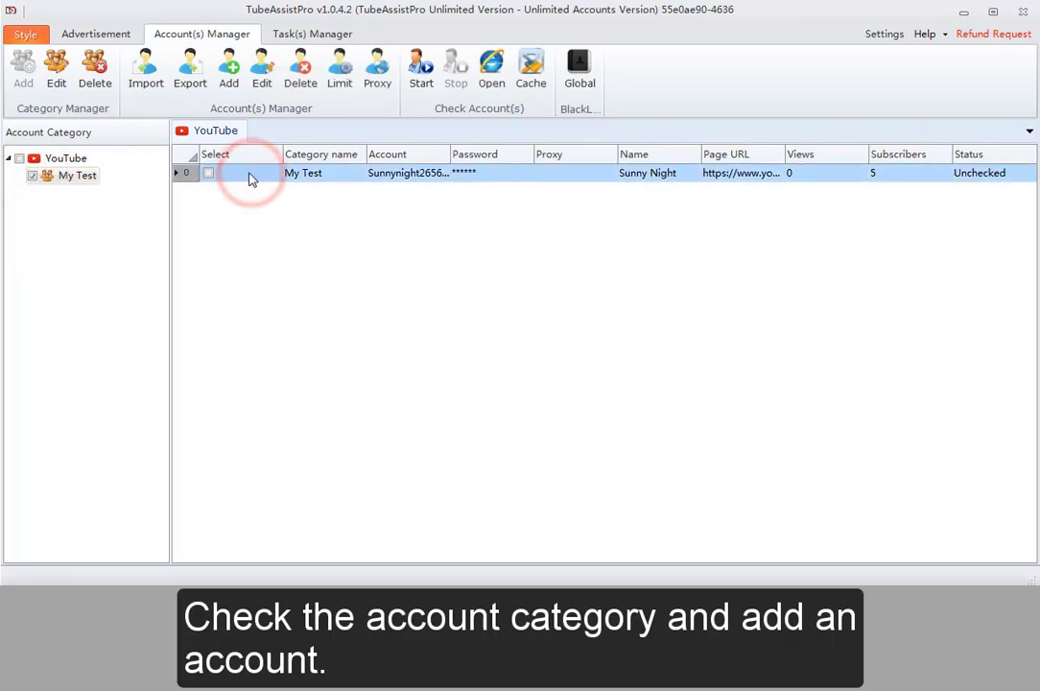
Add a new account 'testaccount' with its password, then refresh the My Test list
{"action": "left_click", "coordinate": [228, 69]}
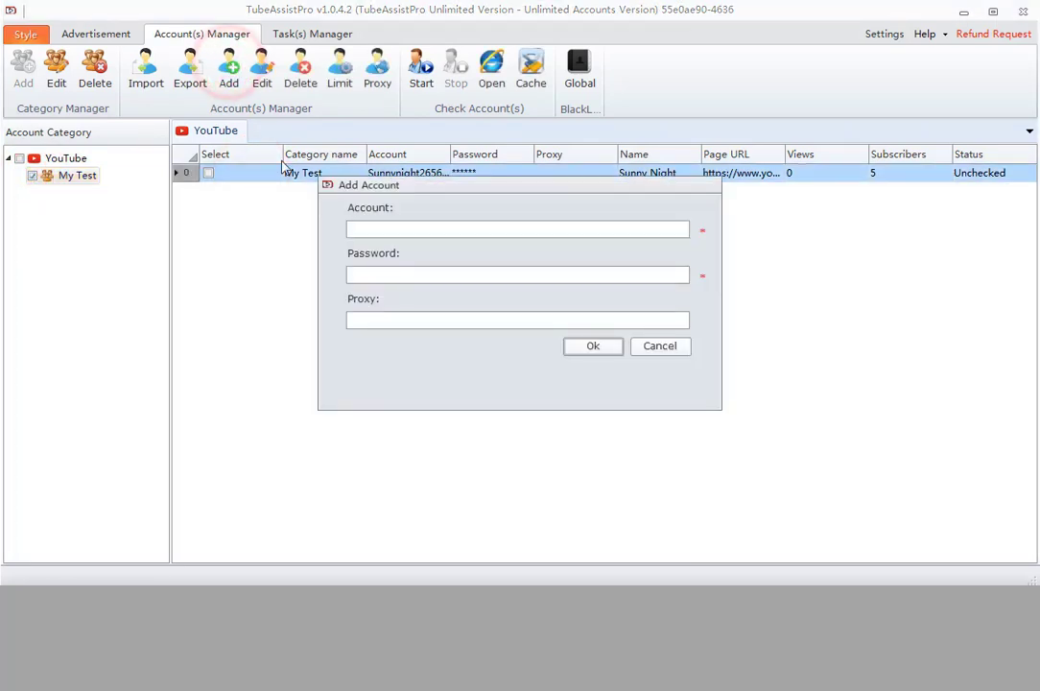
{"action": "left_click", "coordinate": [392, 224]}
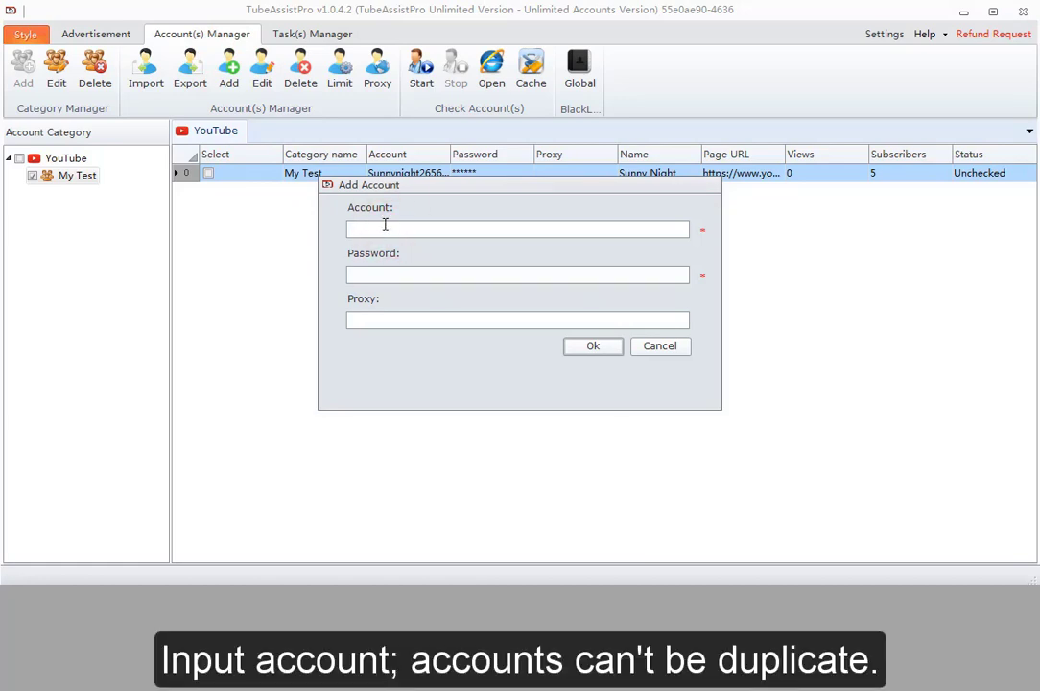
{"action": "type", "text": "testaccount"}
{"action": "left_click", "coordinate": [394, 274]}
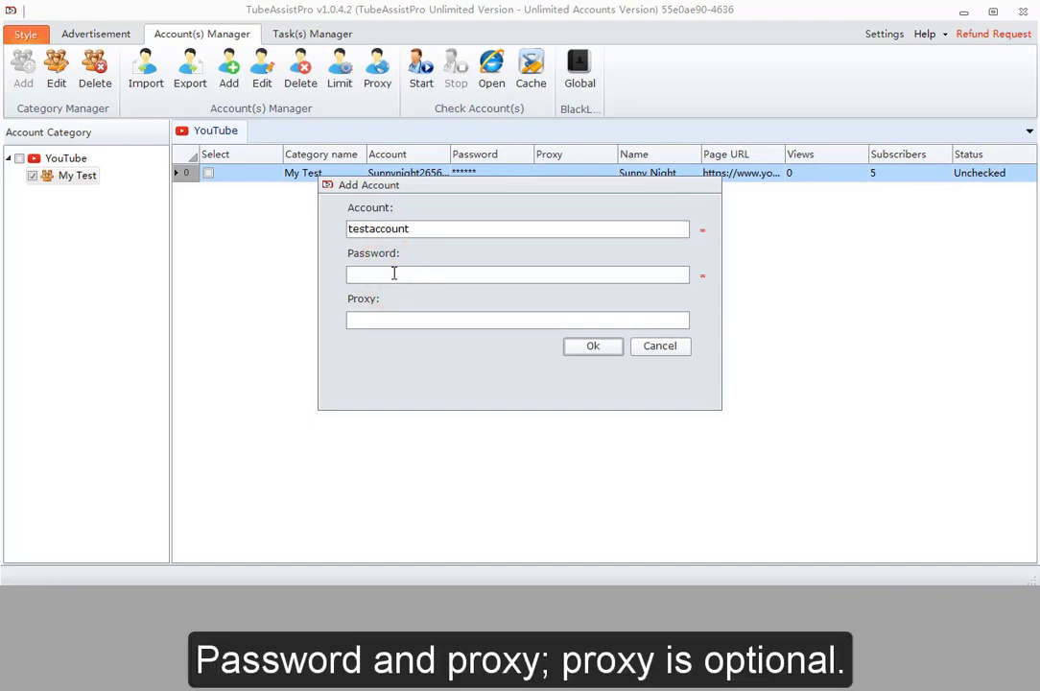
{"action": "type", "text": "123456"}
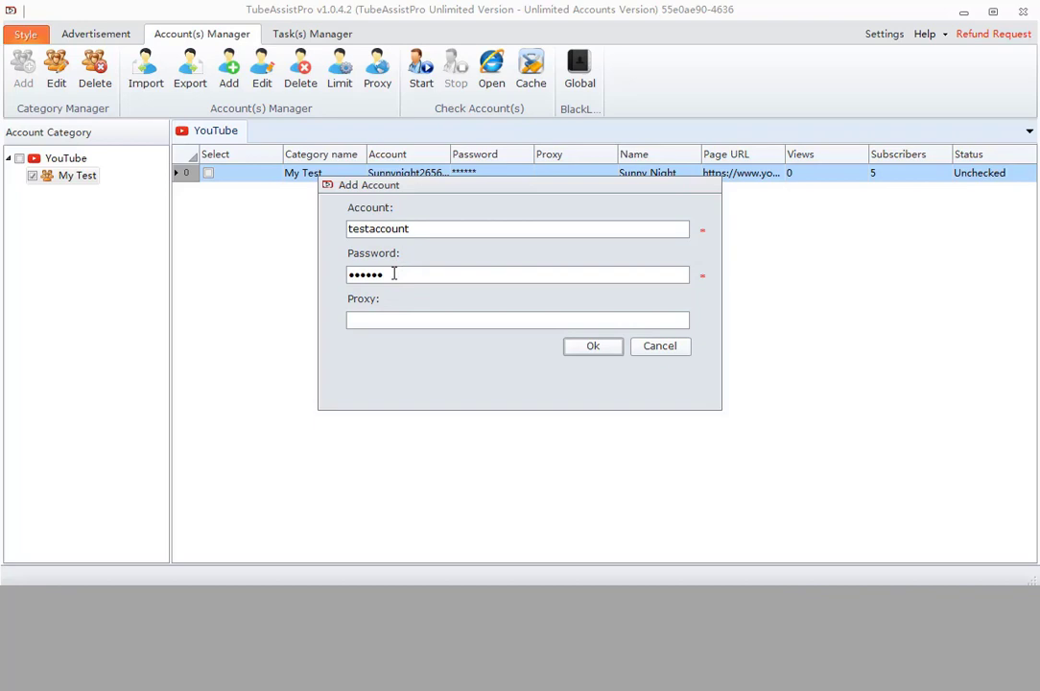
{"action": "left_click", "coordinate": [592, 347]}
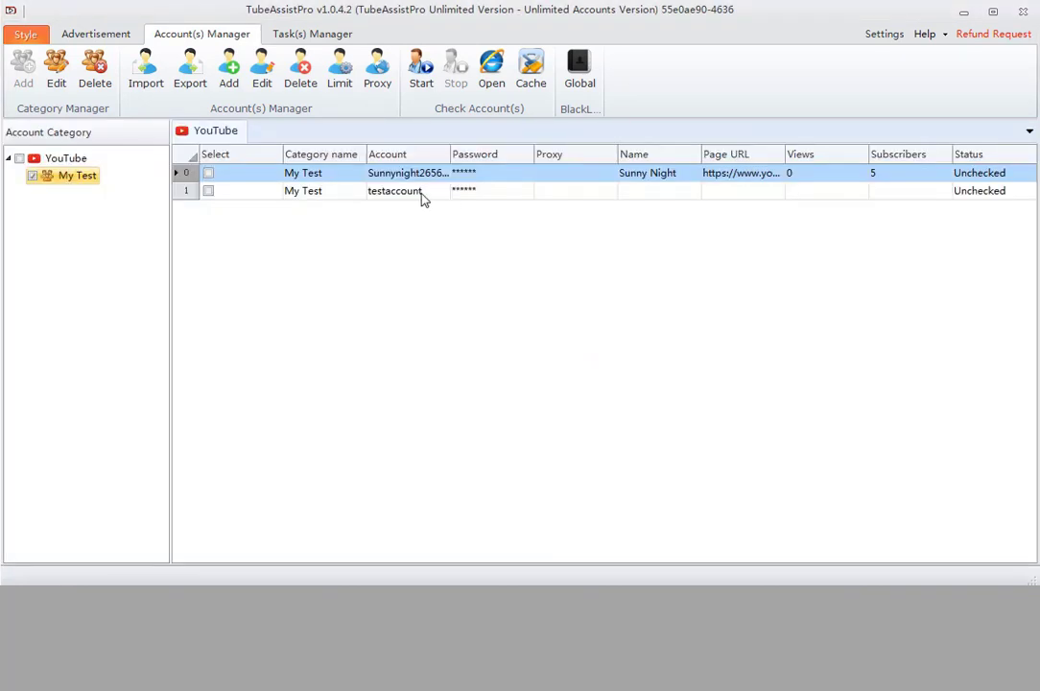
{"action": "left_click", "coordinate": [413, 192]}
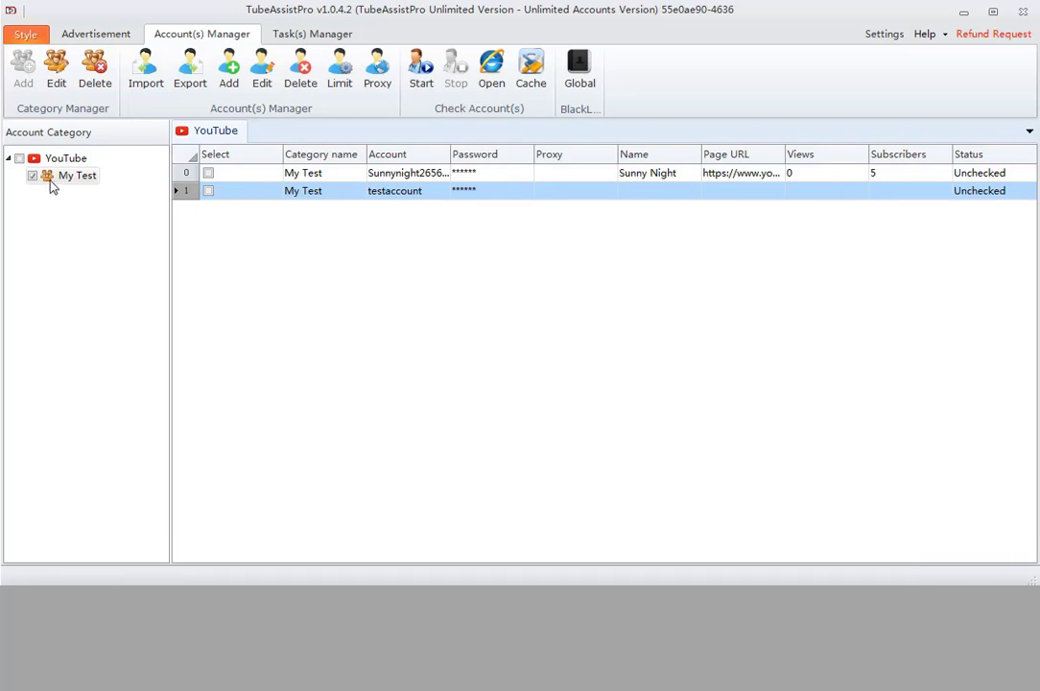
{"action": "left_click", "coordinate": [31, 176]}
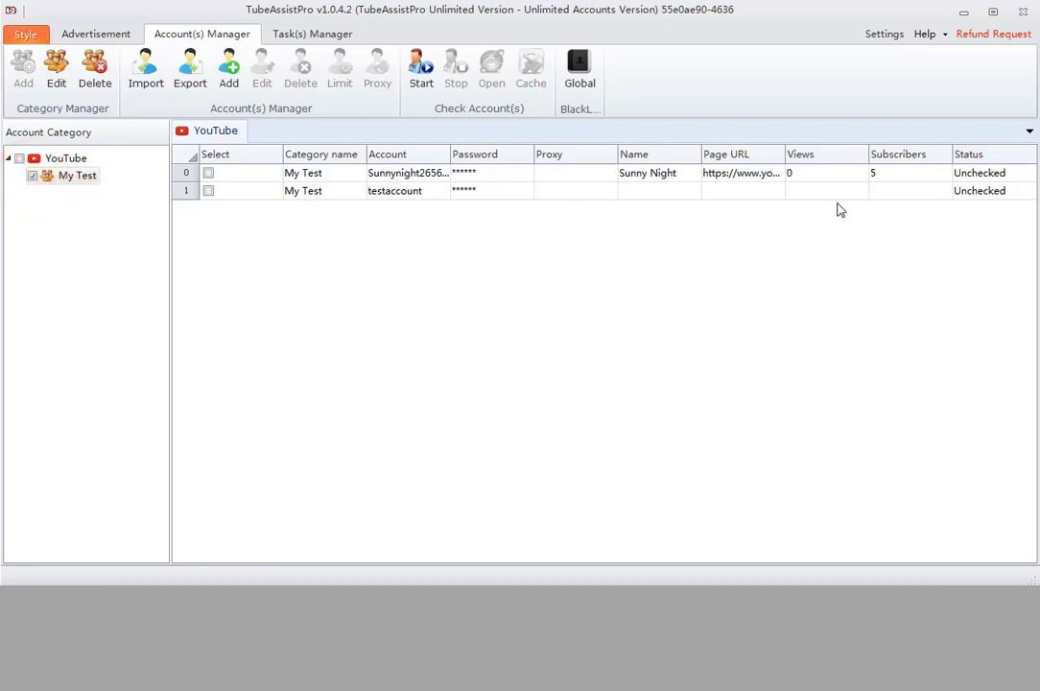
Append 'edit' to the second account's login name and save it
{"action": "left_click", "coordinate": [471, 191]}
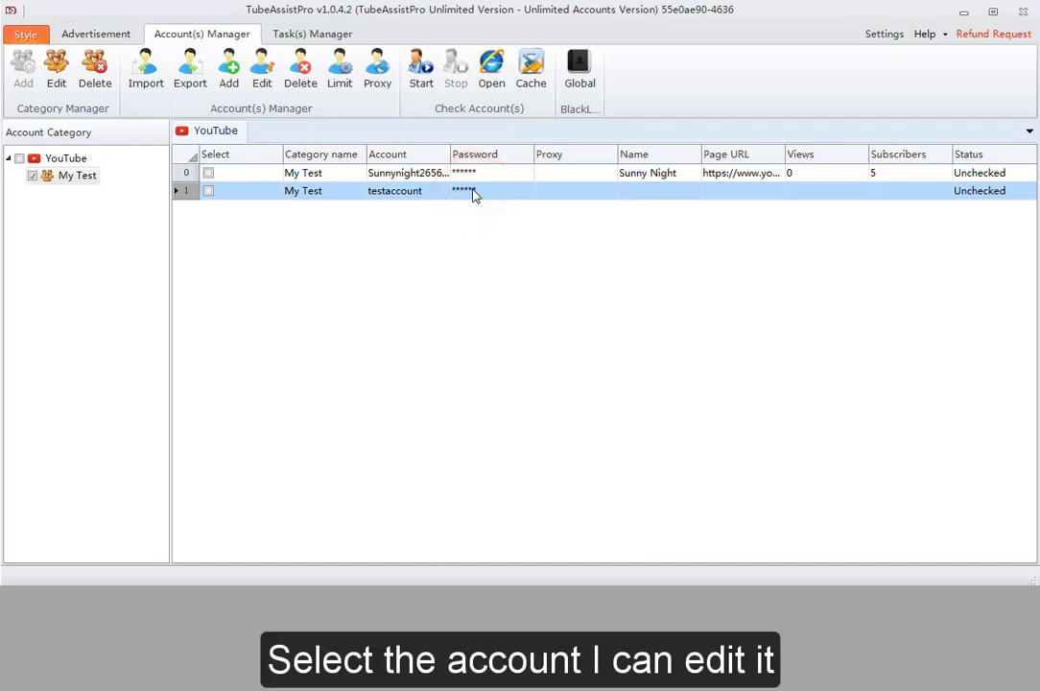
{"action": "left_click", "coordinate": [259, 85]}
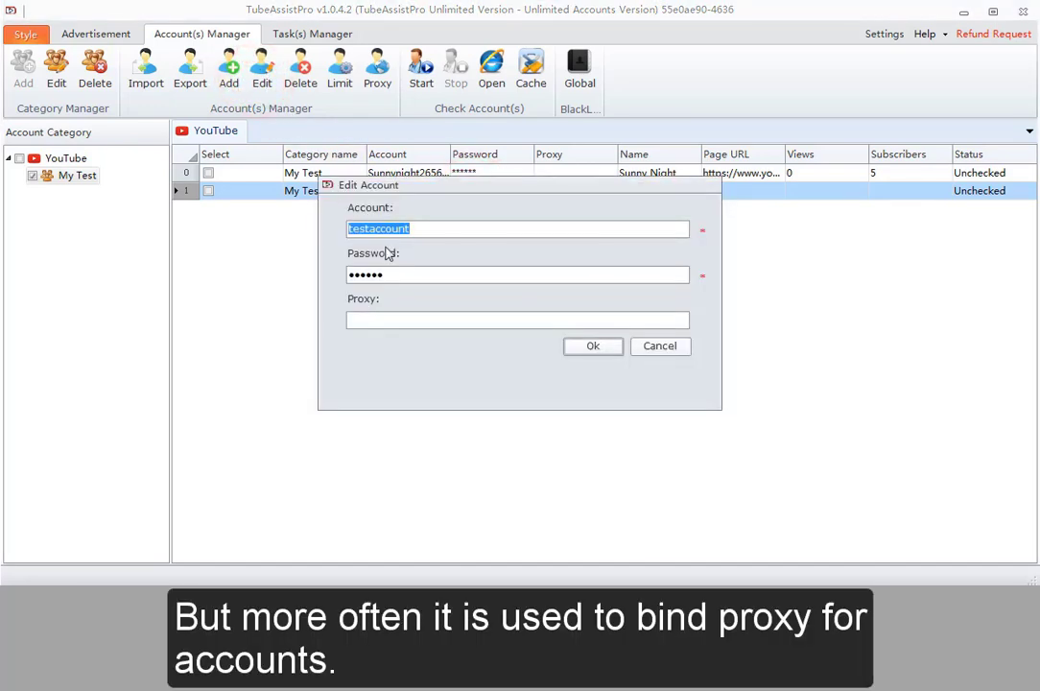
{"action": "left_click", "coordinate": [403, 271]}
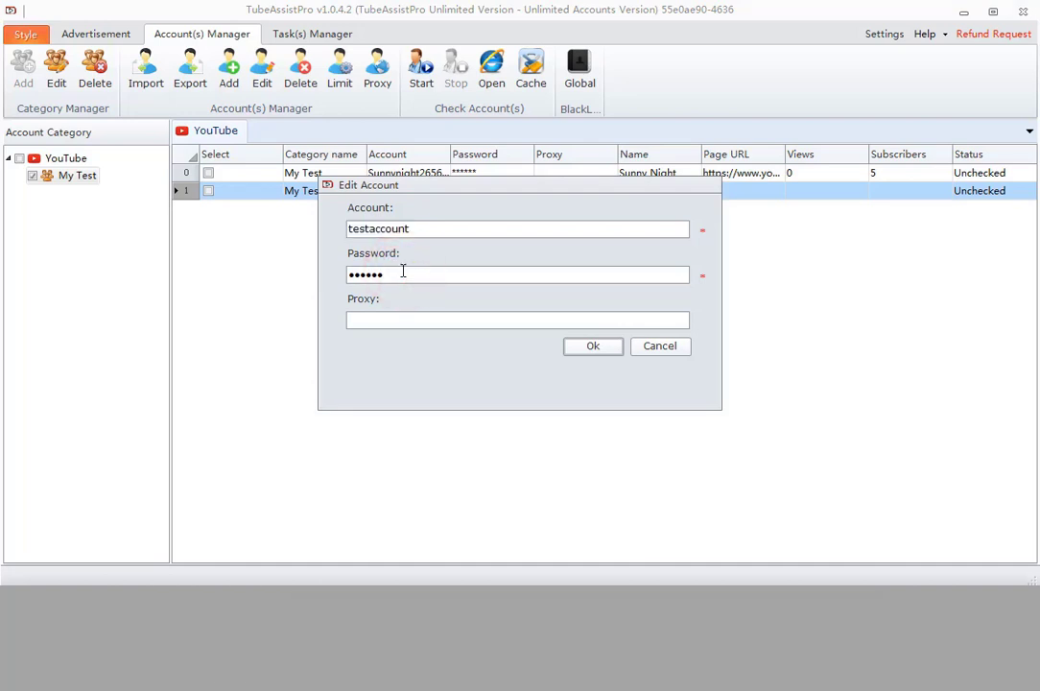
{"action": "left_click", "coordinate": [412, 228]}
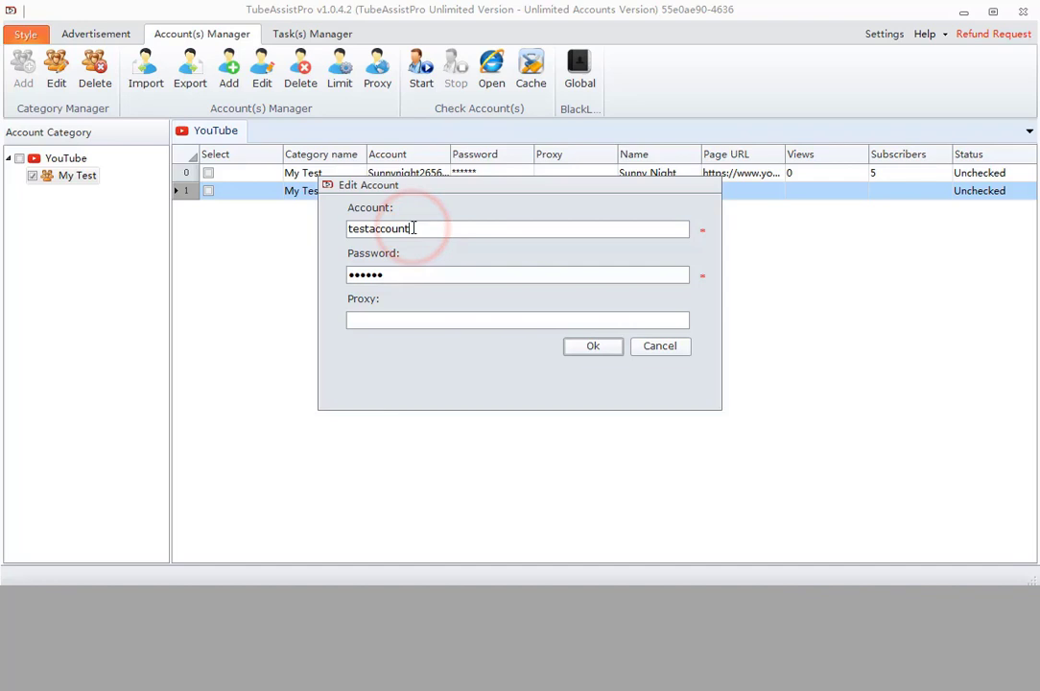
{"action": "type", "text": "edit"}
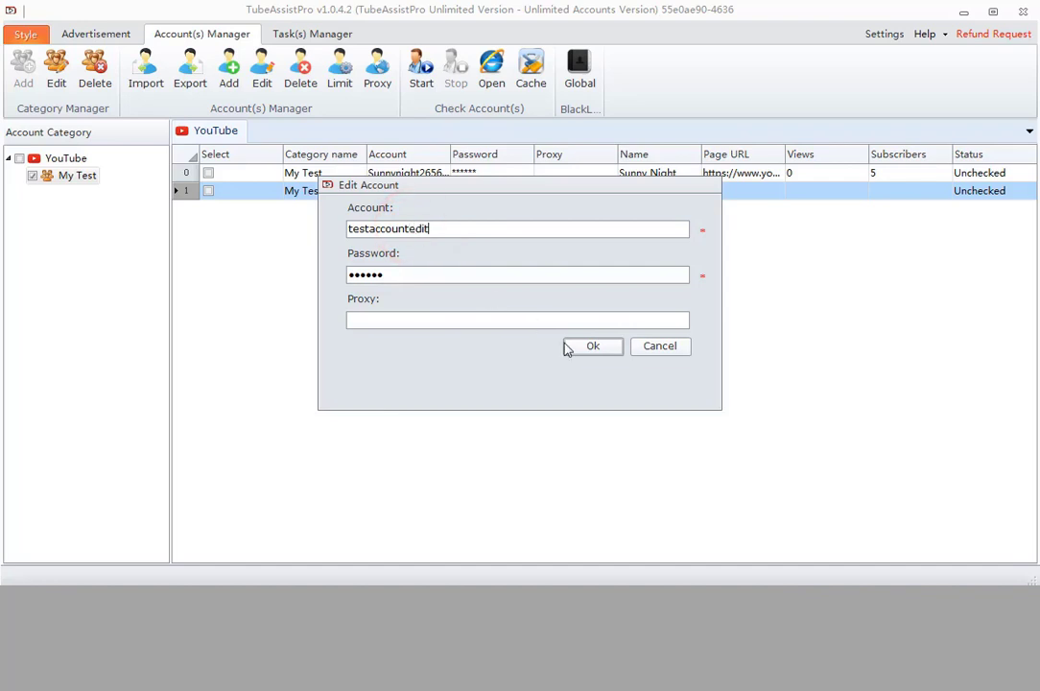
{"action": "left_click", "coordinate": [593, 347]}
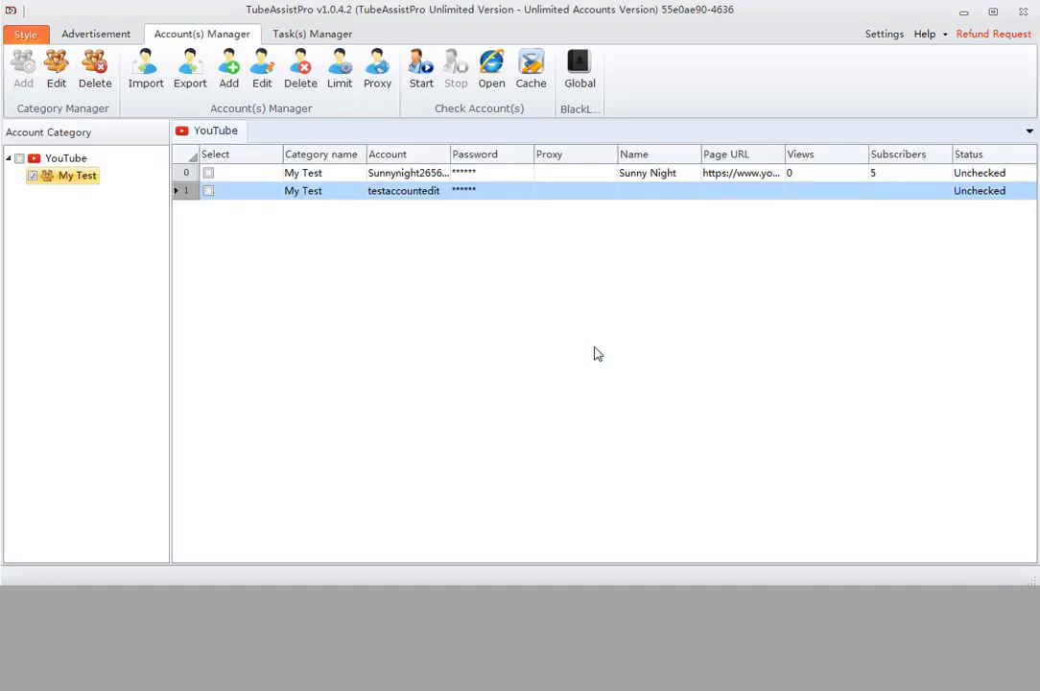
Leave only the edited account selected in the accounts table
{"action": "left_click", "coordinate": [422, 192]}
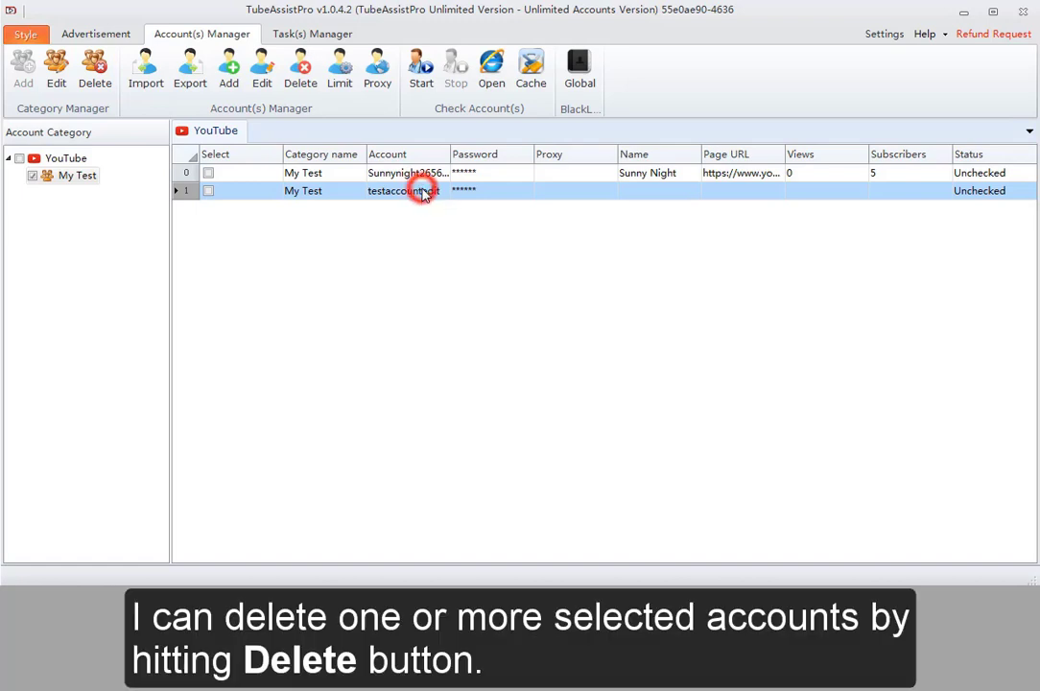
{"action": "left_click", "coordinate": [420, 173]}
{"action": "left_click", "coordinate": [422, 197], "text": "ctrl"}
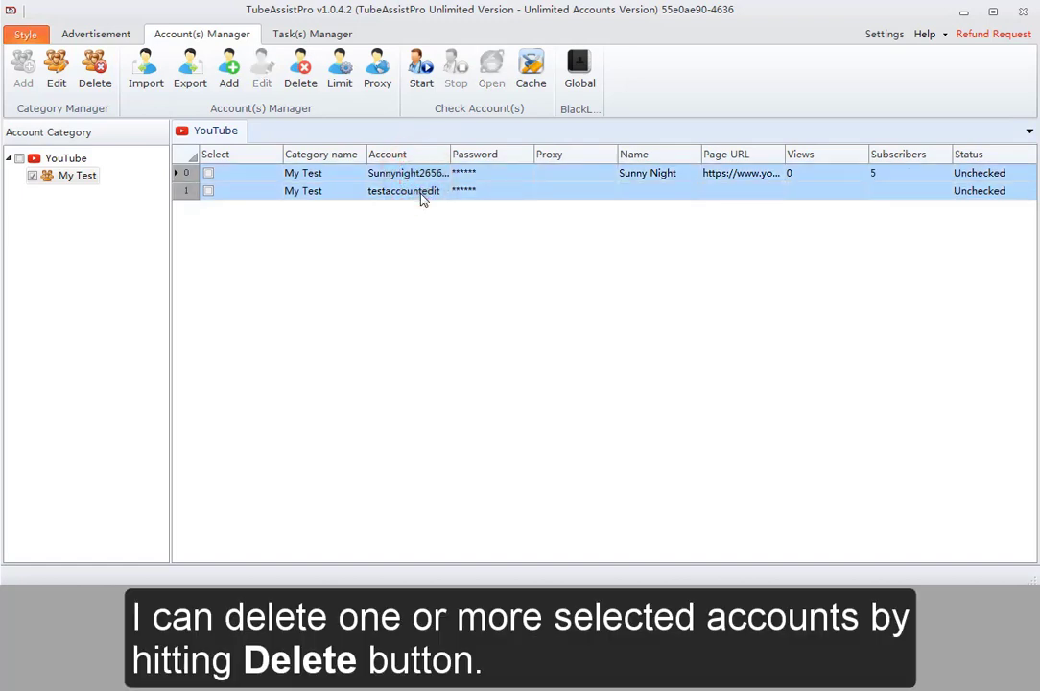
{"action": "left_click", "coordinate": [422, 197]}
Delete the selected edited account and confirm
{"action": "left_click", "coordinate": [300, 69]}
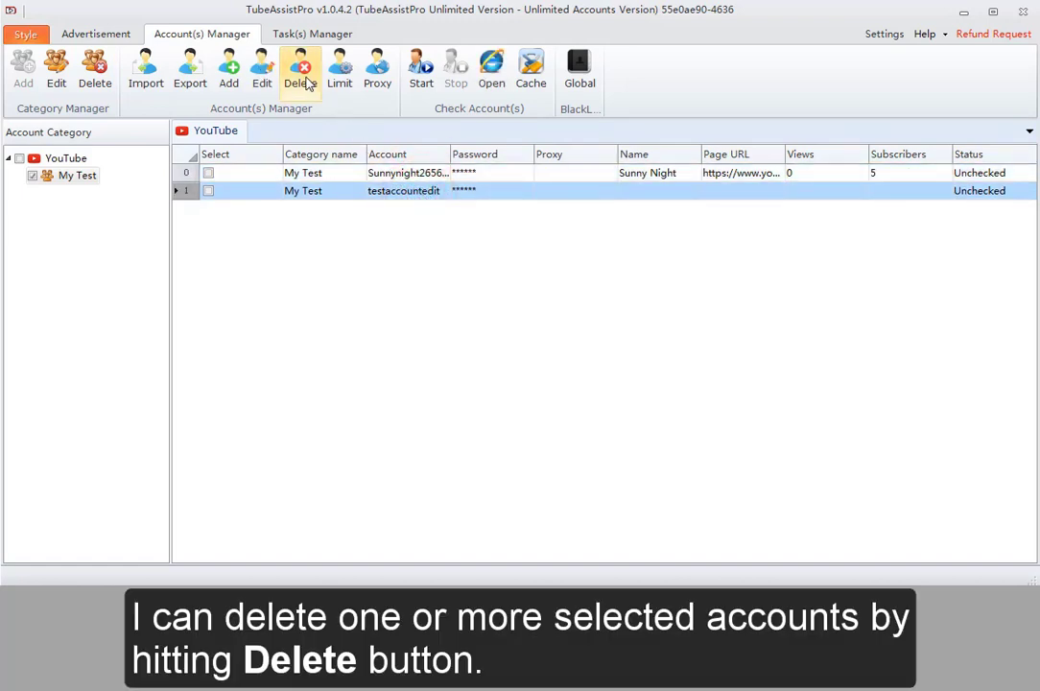
{"action": "left_click", "coordinate": [492, 379]}
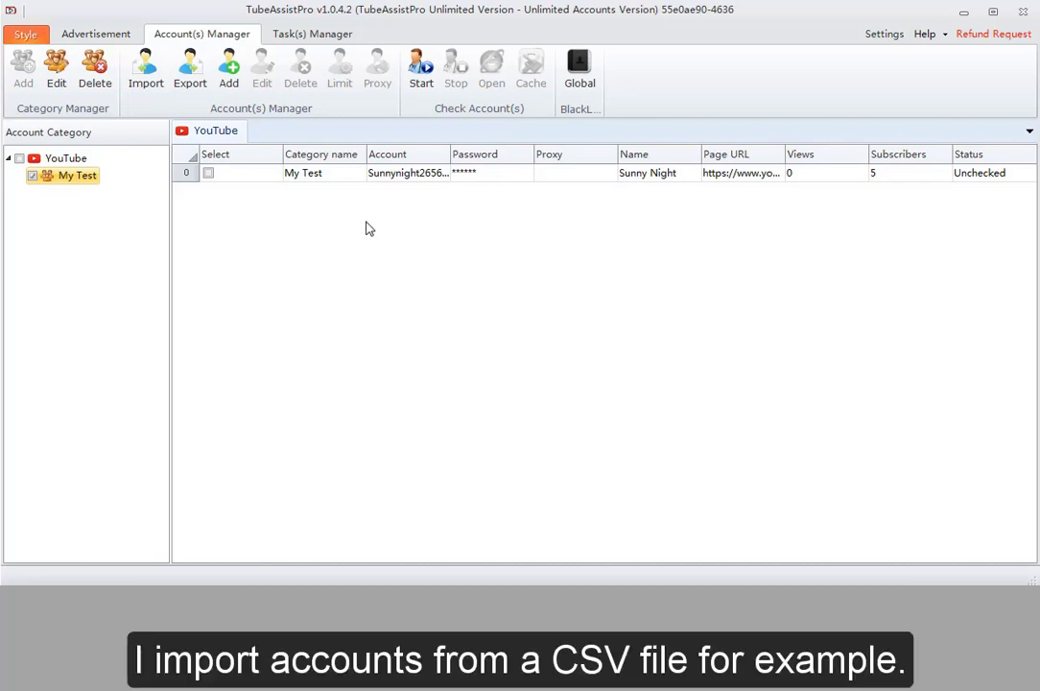
Import TAccount.csv, adding thirteen test accounts to My Test
{"action": "left_click", "coordinate": [147, 84]}
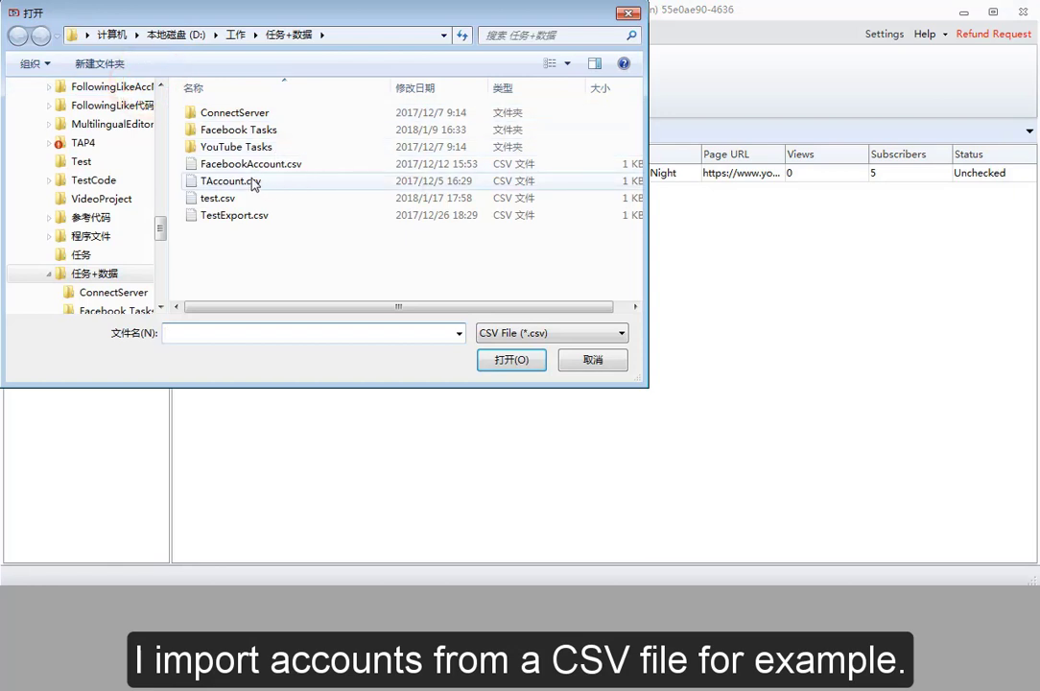
{"action": "left_click", "coordinate": [252, 182]}
{"action": "left_click", "coordinate": [508, 363]}
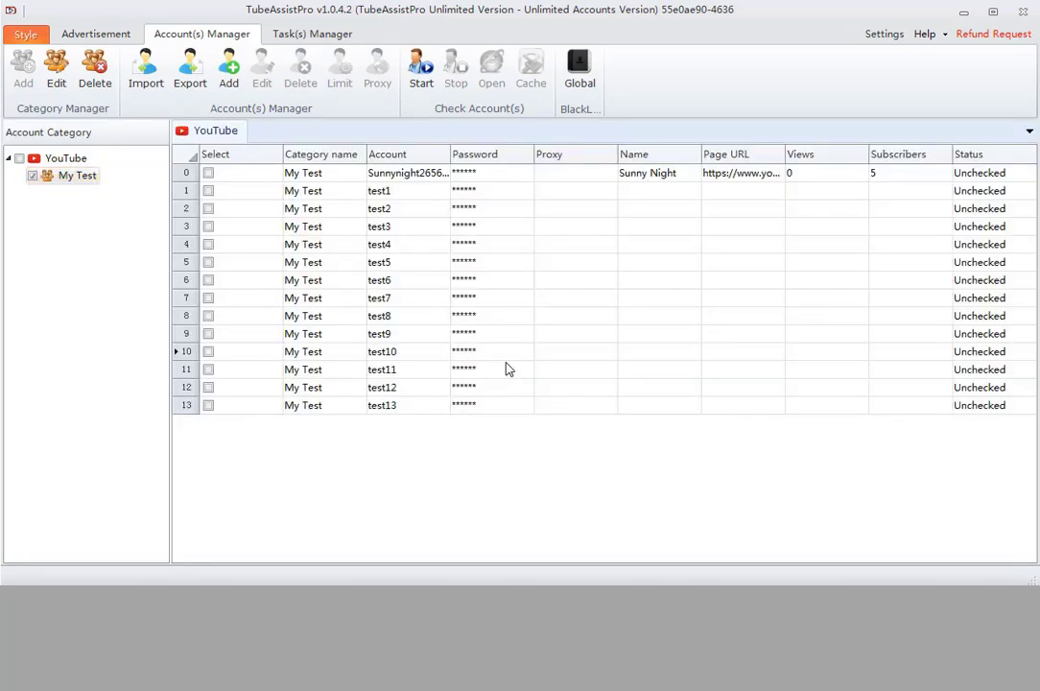
{"action": "left_click", "coordinate": [479, 224]}
Set the Comment interval to 61–120 seconds for accounts test4–test9
{"action": "left_click_drag", "start_coordinate": [481, 240], "coordinate": [487, 339]}
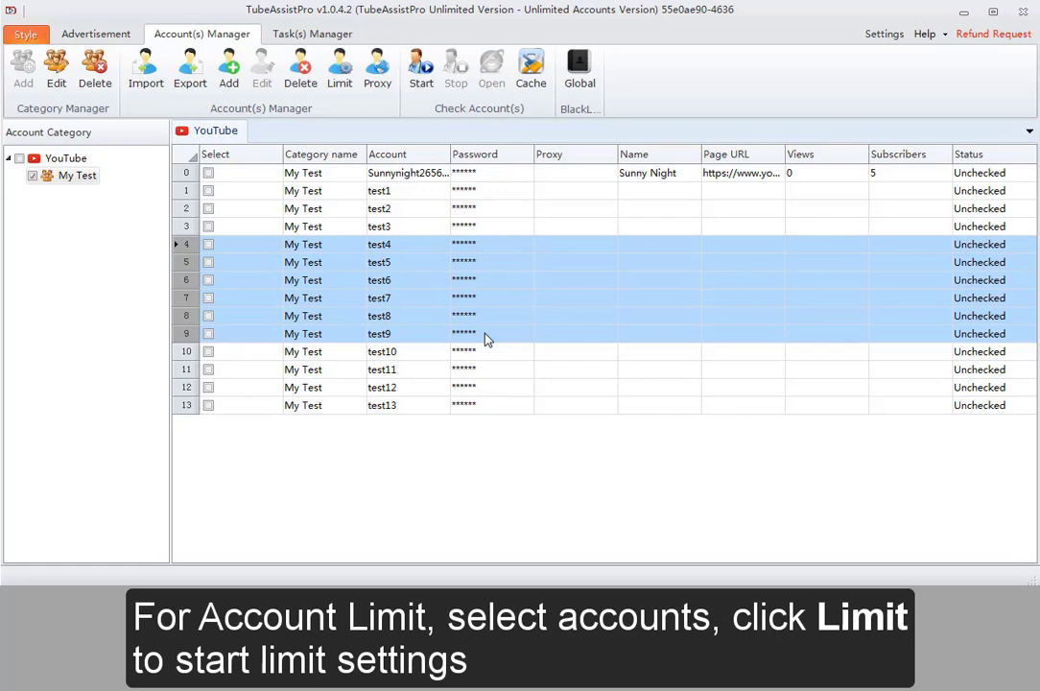
{"action": "left_click", "coordinate": [345, 88]}
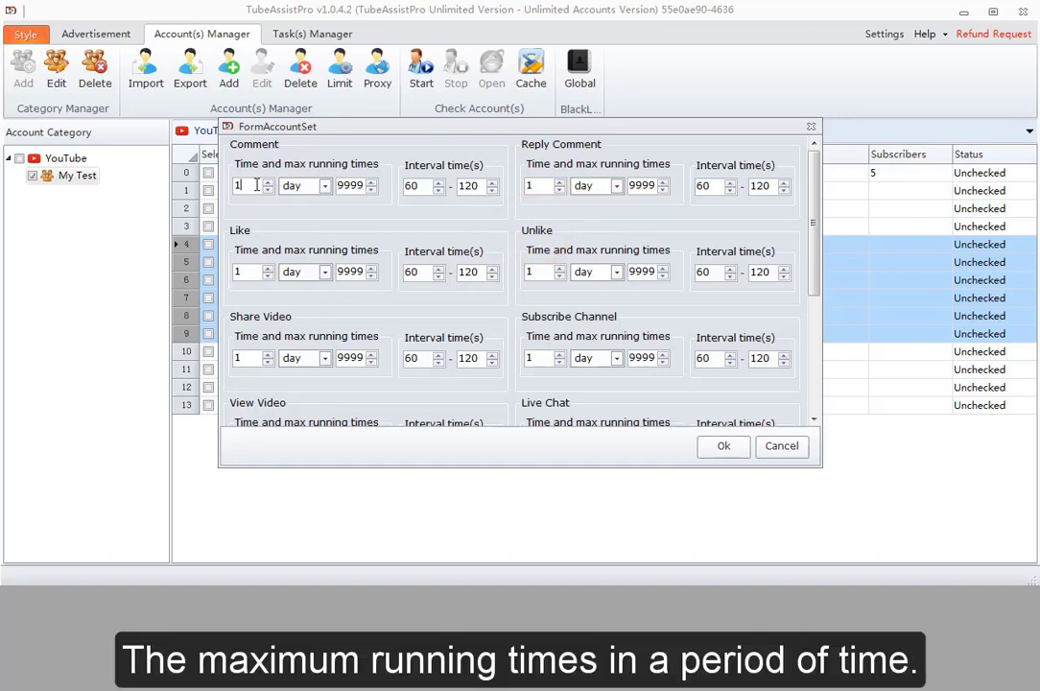
{"action": "left_click", "coordinate": [439, 184]}
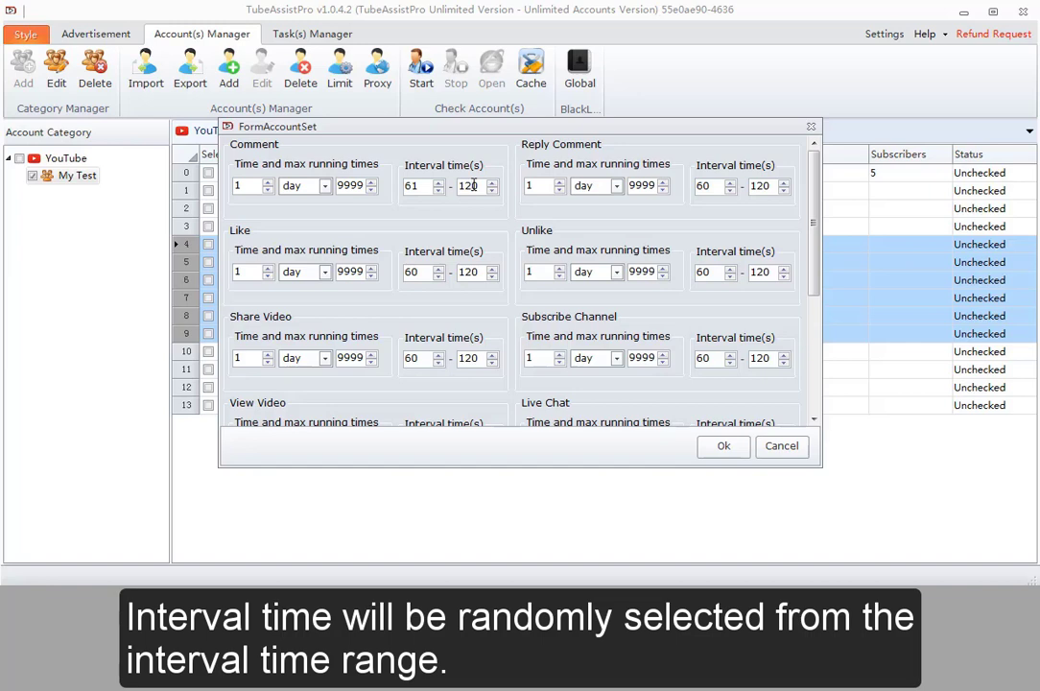
{"action": "left_click", "coordinate": [723, 446]}
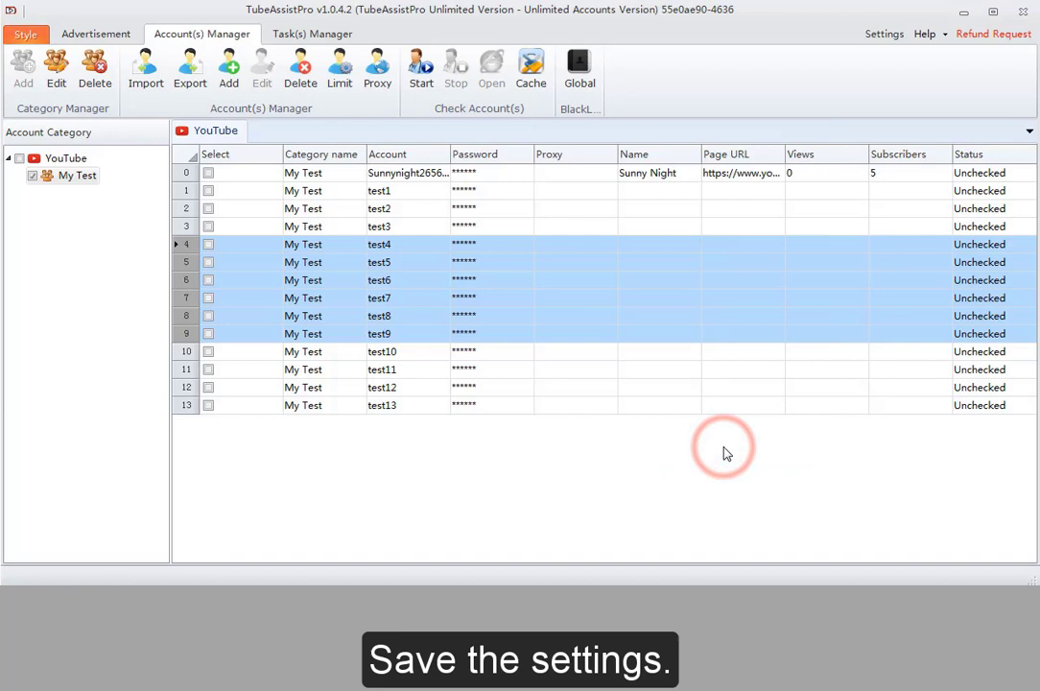
Select accounts test7–test13 and load the proxy list from Proxy.txt
{"action": "left_click", "coordinate": [692, 390]}
{"action": "left_click", "coordinate": [645, 294]}
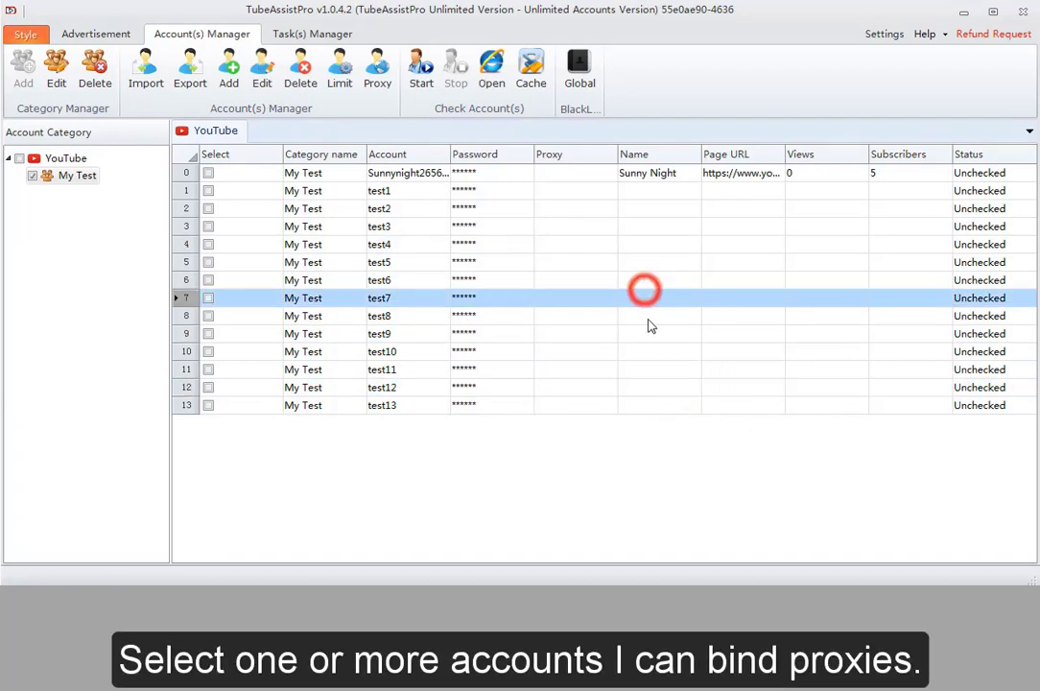
{"action": "left_click", "coordinate": [656, 405], "text": "shift"}
{"action": "left_click", "coordinate": [375, 77]}
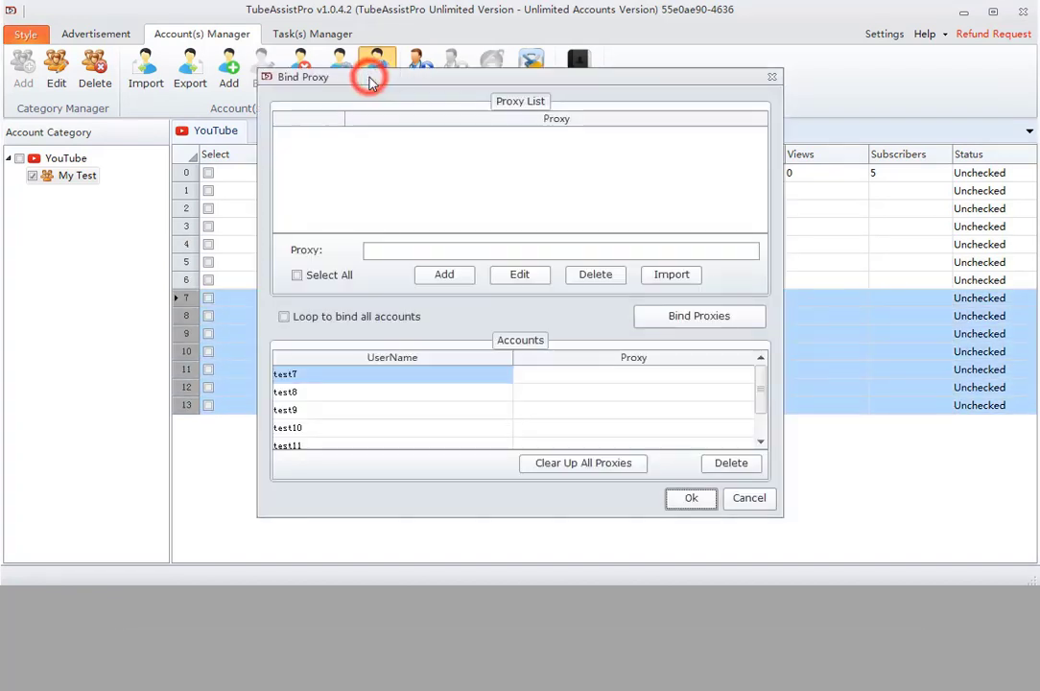
{"action": "left_click", "coordinate": [400, 253]}
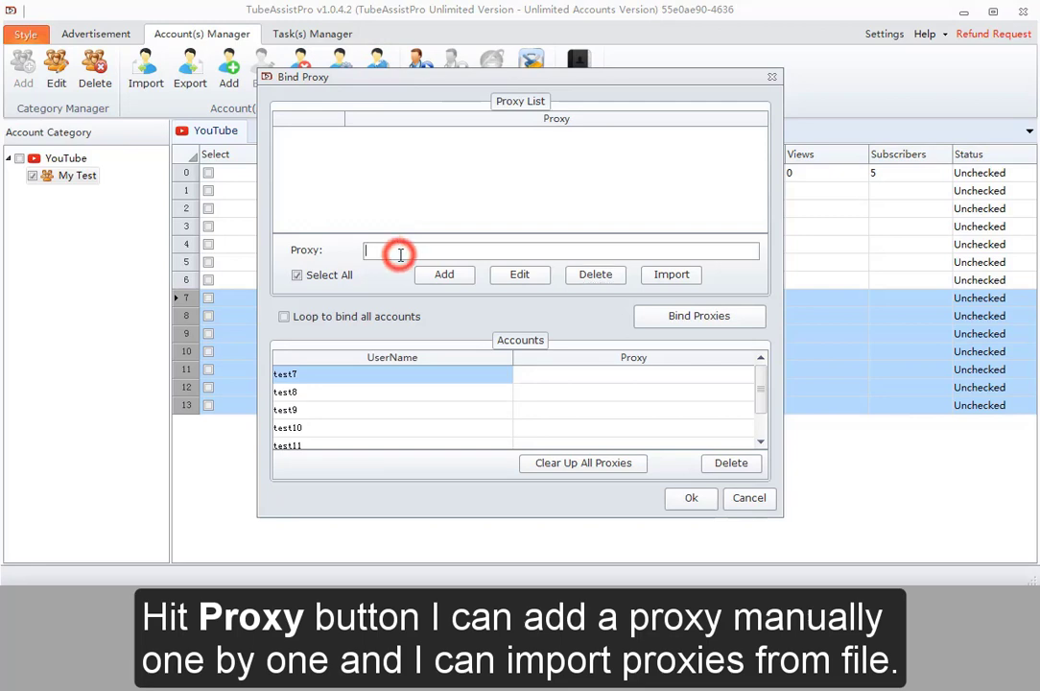
{"action": "left_click", "coordinate": [662, 276]}
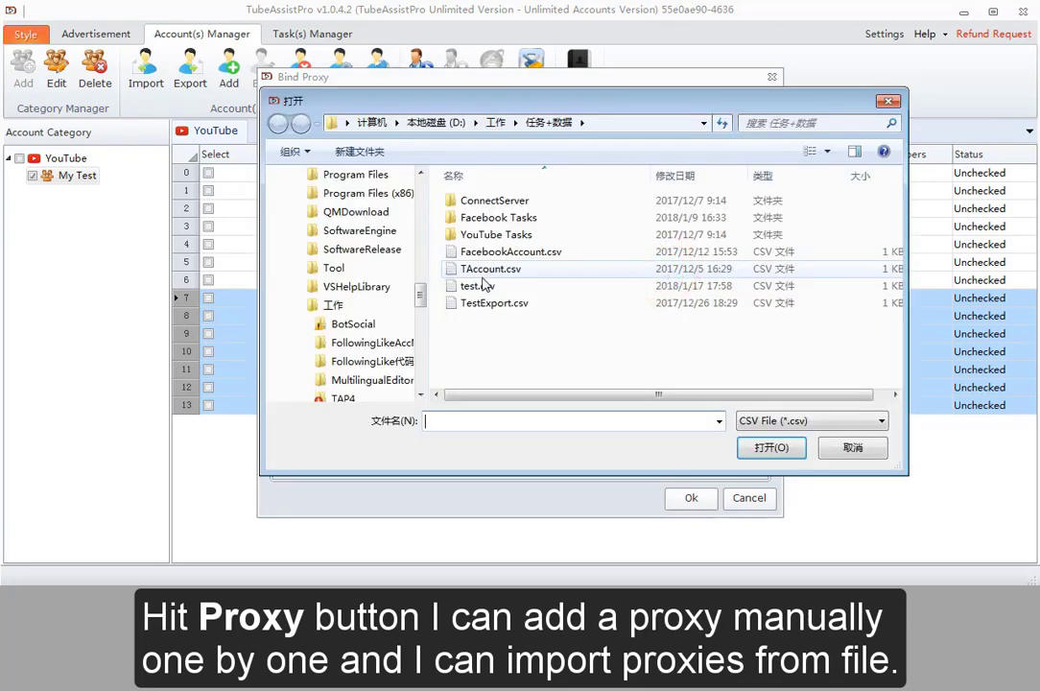
{"action": "left_click", "coordinate": [774, 422]}
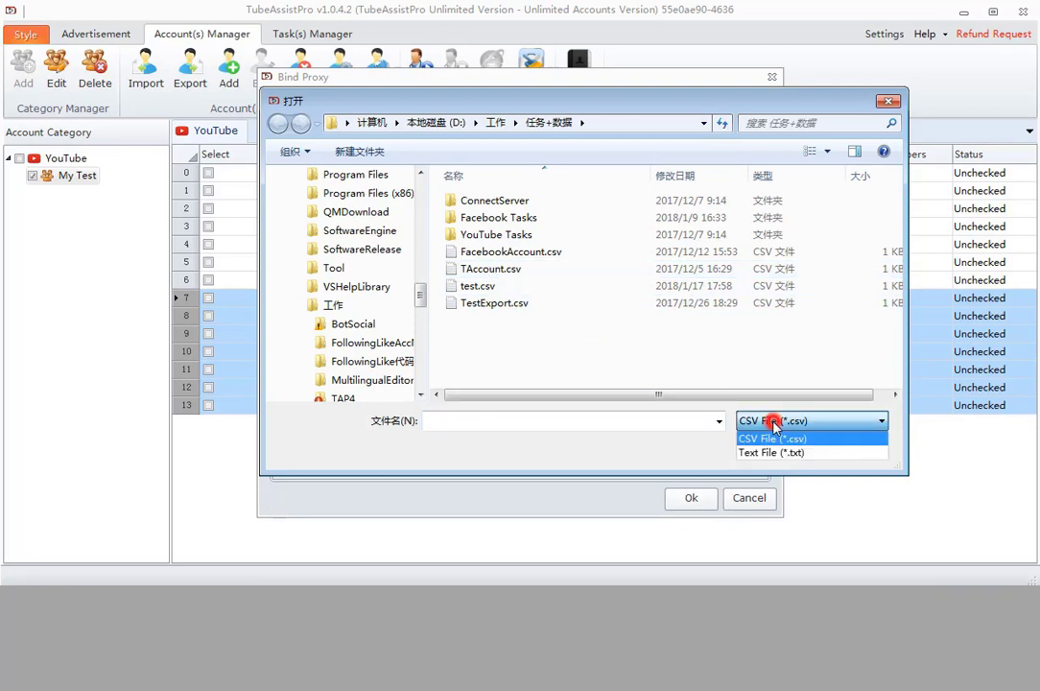
{"action": "left_click", "coordinate": [773, 452]}
{"action": "left_click", "coordinate": [493, 286]}
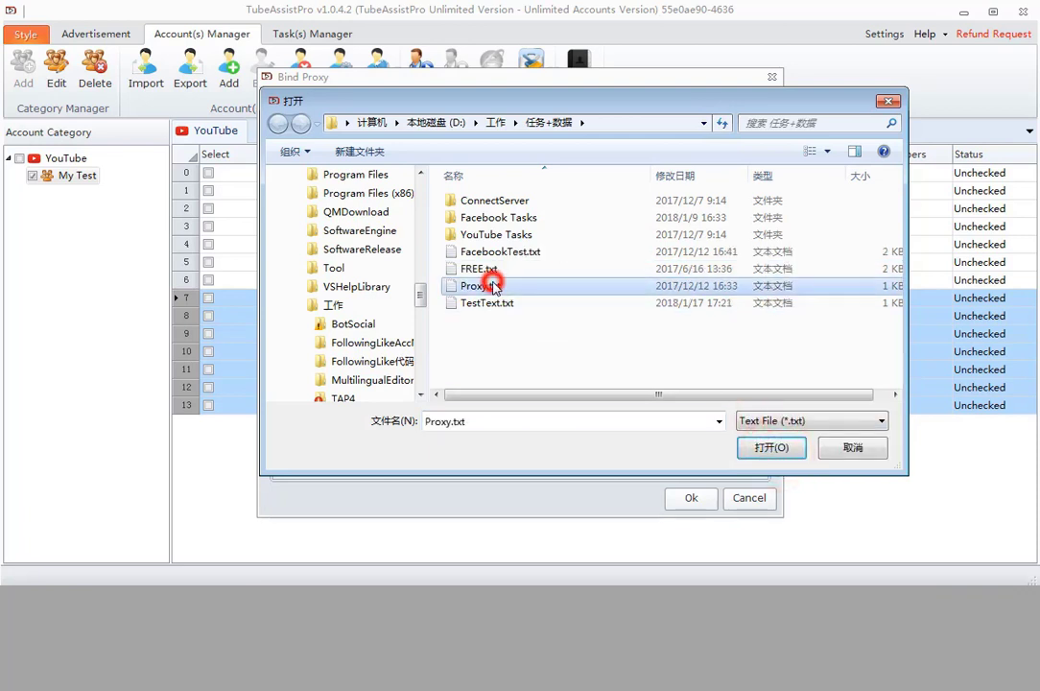
{"action": "left_click", "coordinate": [773, 447]}
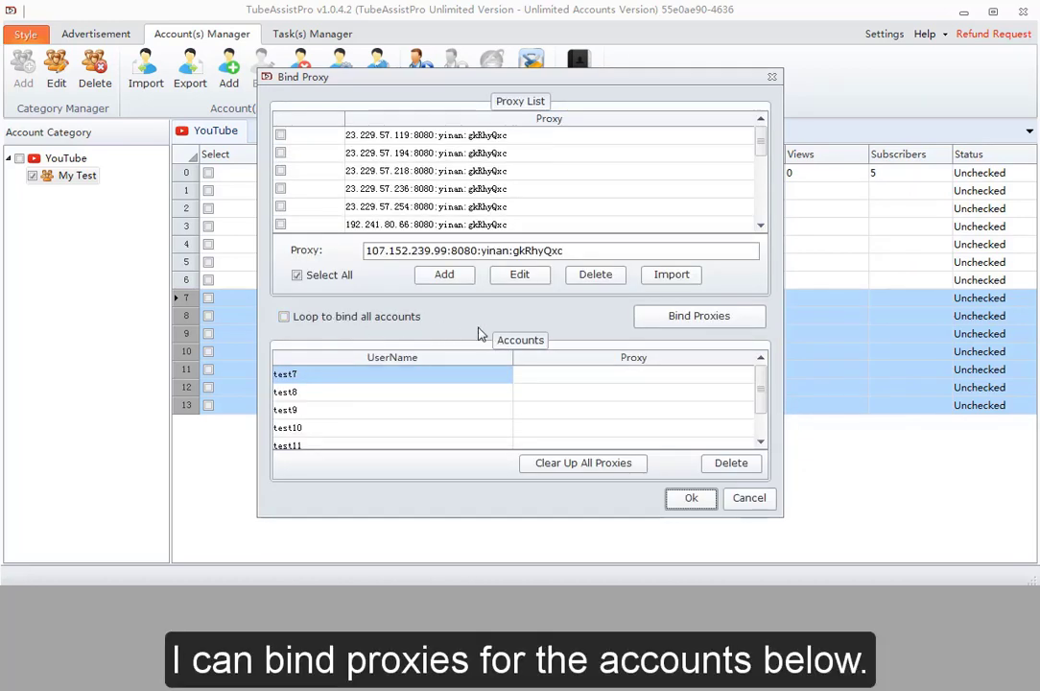
Assign all loaded proxies to the selected accounts and save the bindings
{"action": "left_click", "coordinate": [677, 325]}
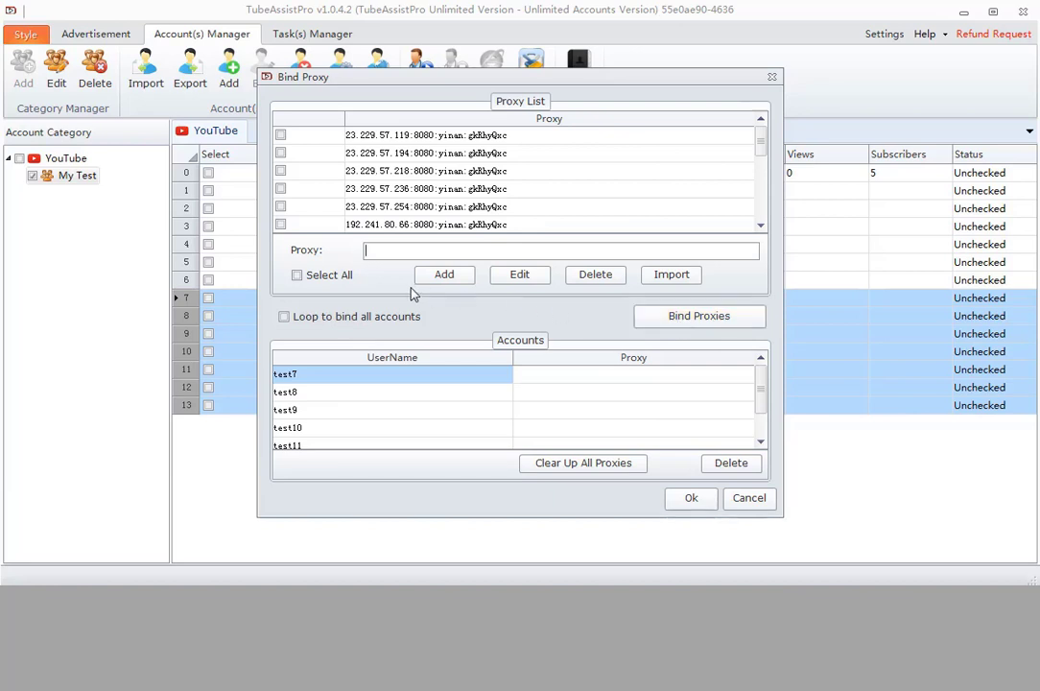
{"action": "left_click", "coordinate": [336, 278]}
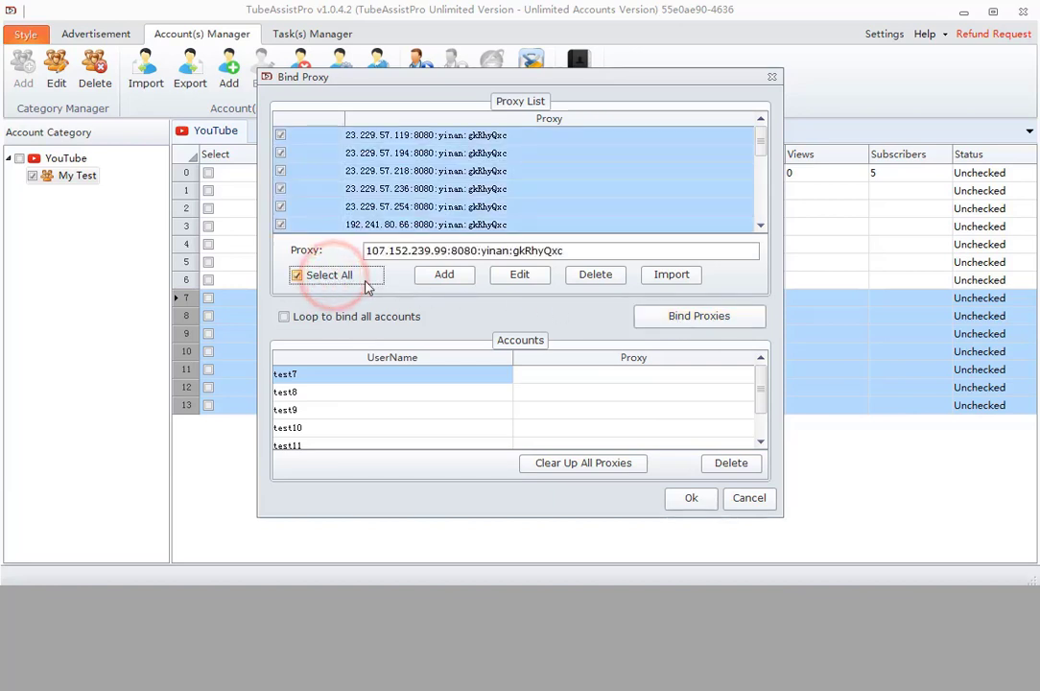
{"action": "left_click", "coordinate": [685, 320]}
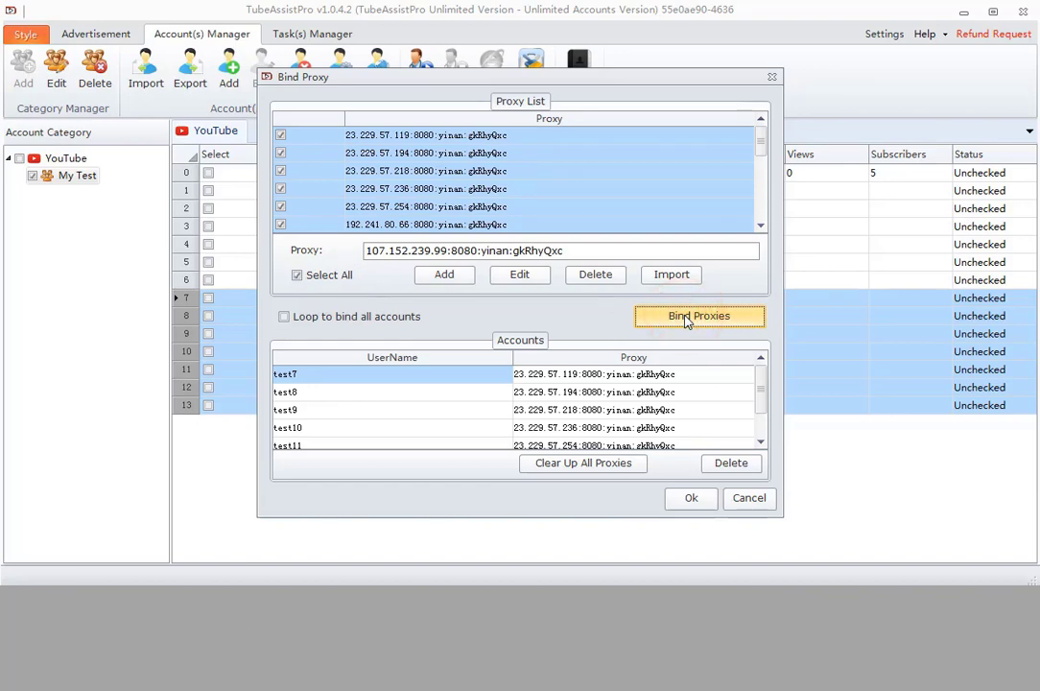
{"action": "left_click", "coordinate": [690, 500]}
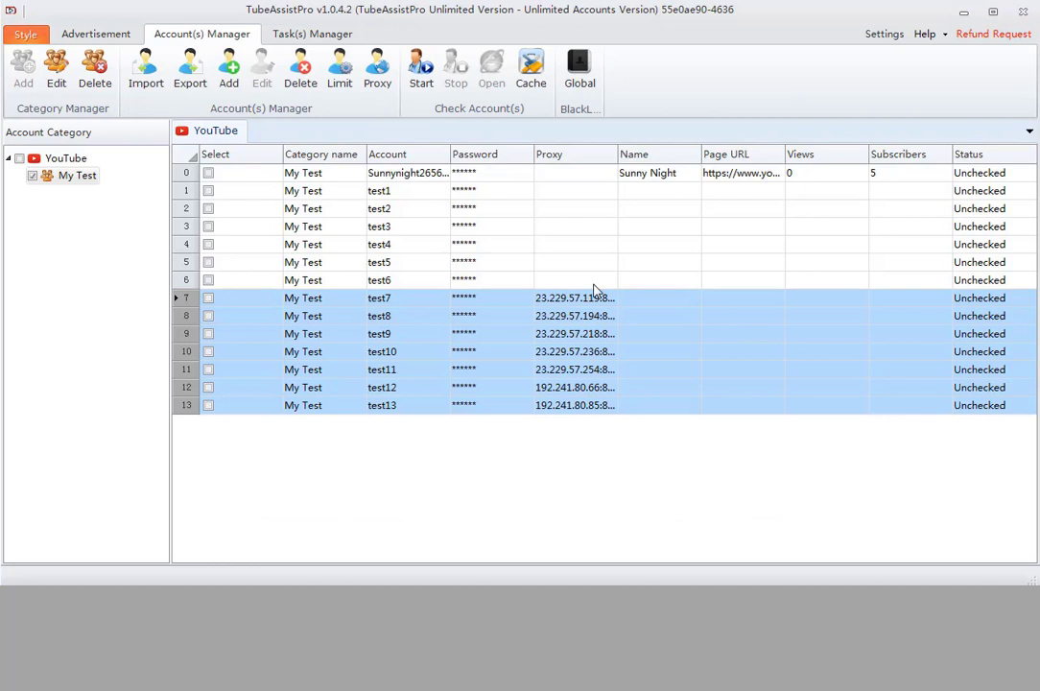
Tick the first account, start its check, then close the browser and stop it
{"action": "left_click", "coordinate": [550, 178]}
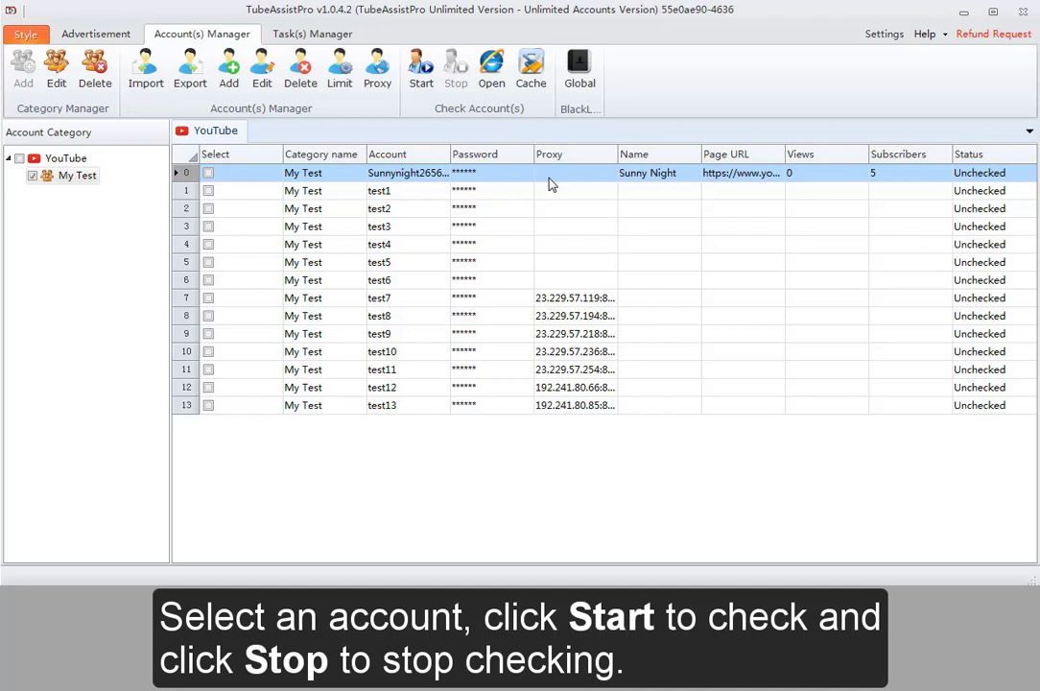
{"action": "left_click", "coordinate": [209, 174]}
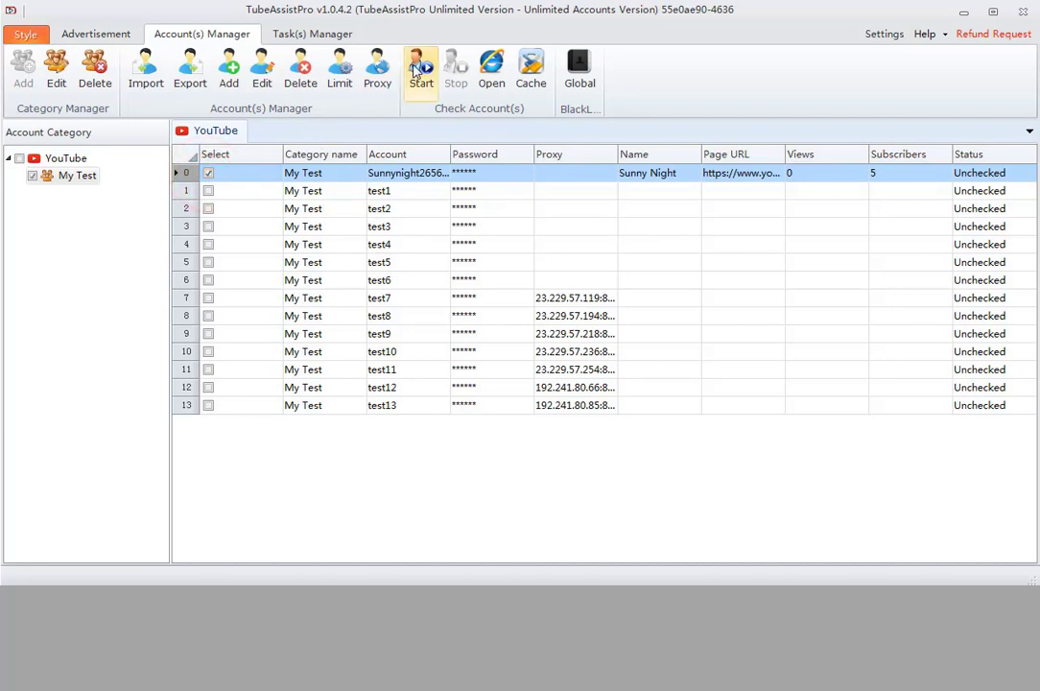
{"action": "left_click", "coordinate": [415, 69]}
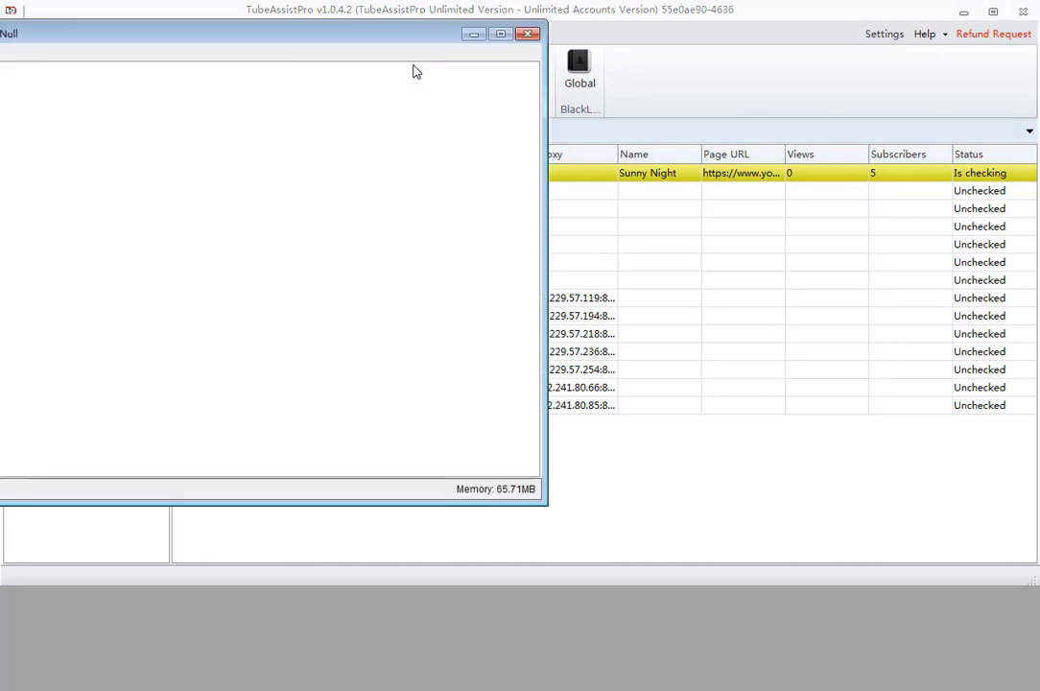
{"action": "left_click", "coordinate": [482, 34]}
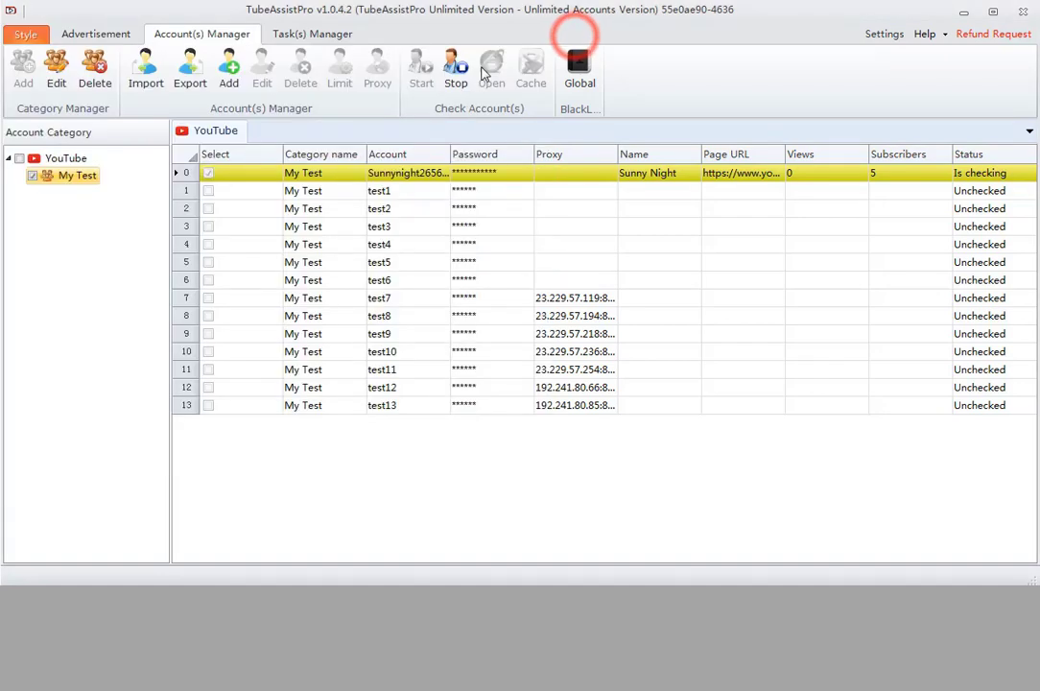
{"action": "left_click", "coordinate": [459, 76]}
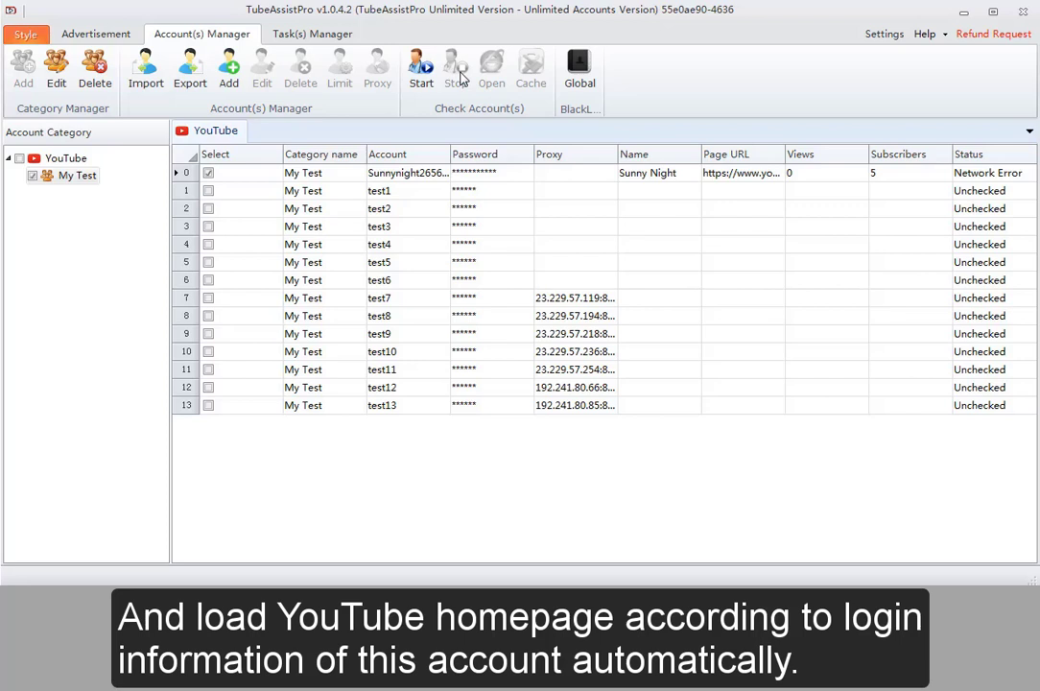
{"action": "left_click", "coordinate": [449, 172]}
{"action": "left_click", "coordinate": [488, 88]}
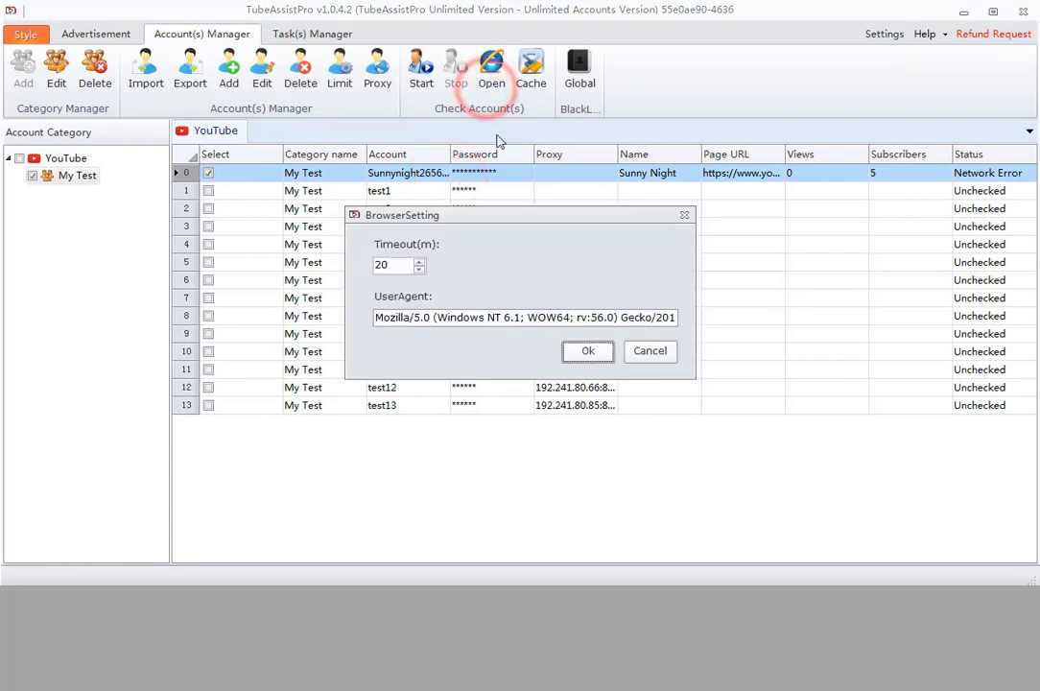
{"action": "left_click", "coordinate": [587, 353]}
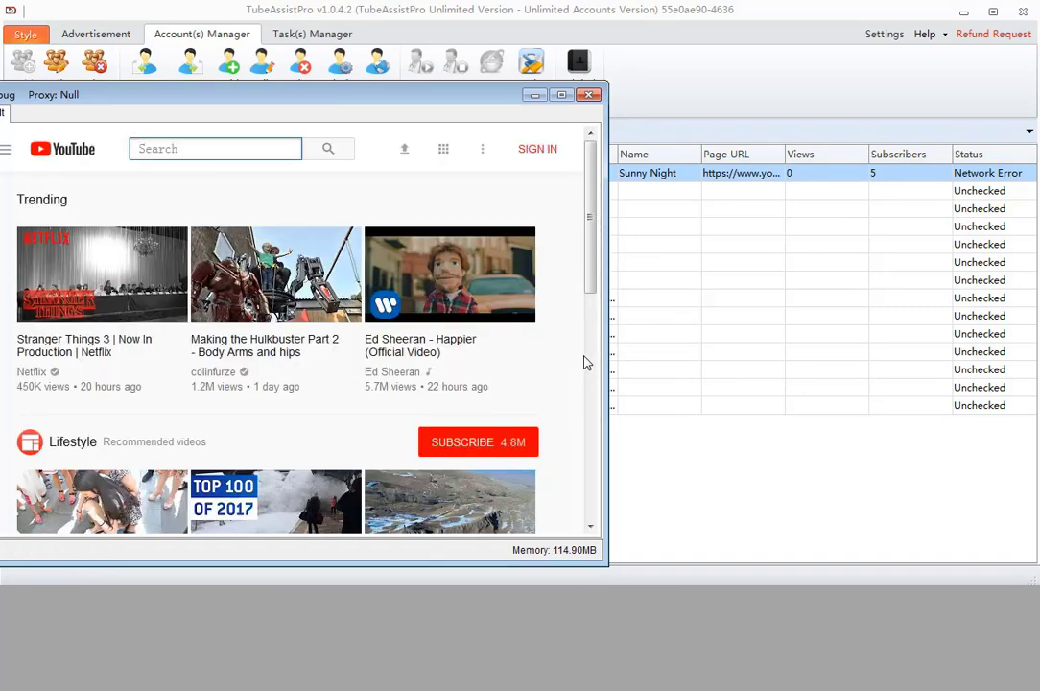
{"action": "left_click", "coordinate": [590, 96]}
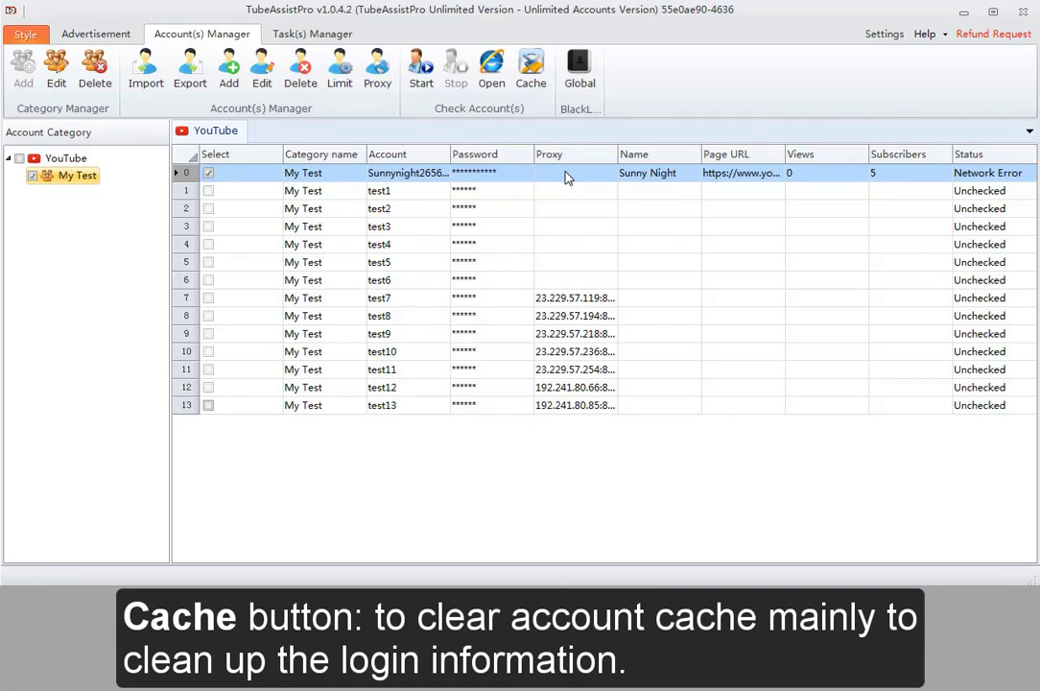
Clear the cached login data for accounts in rows 0–6 of the accounts table
{"action": "left_click_drag", "start_coordinate": [566, 176], "coordinate": [543, 288]}
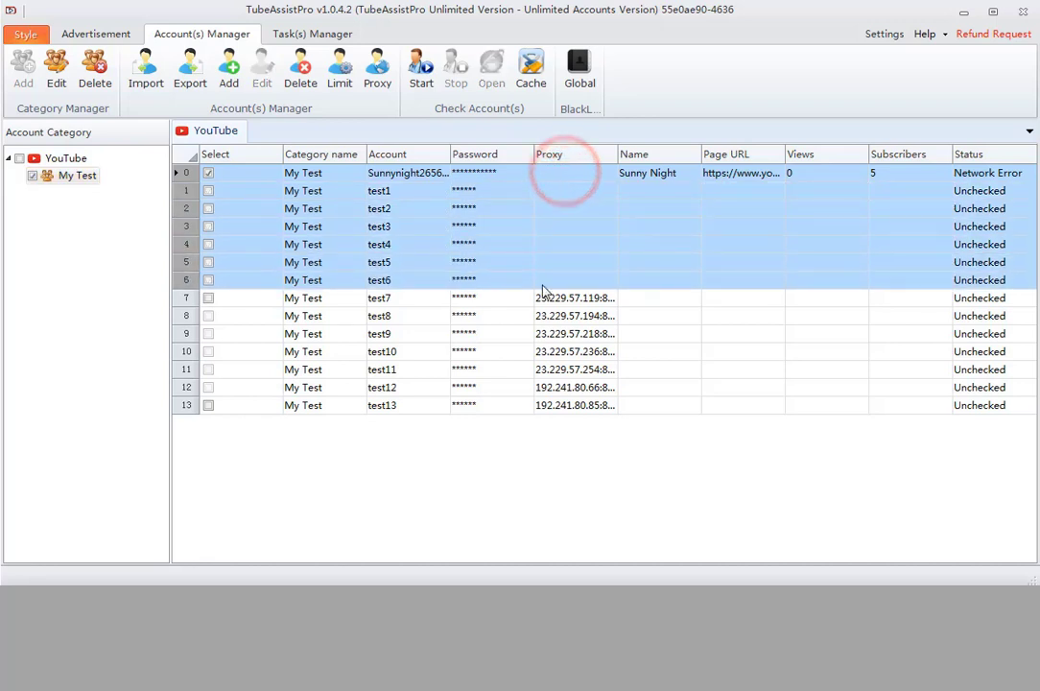
{"action": "left_click", "coordinate": [530, 74]}
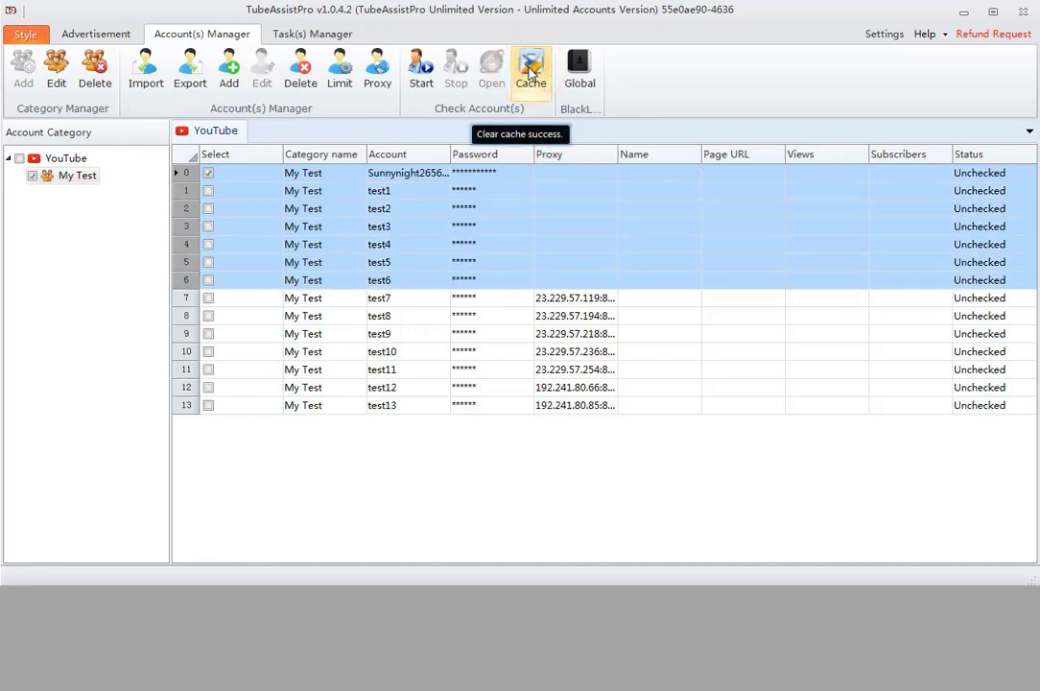
{"action": "left_click", "coordinate": [580, 77]}
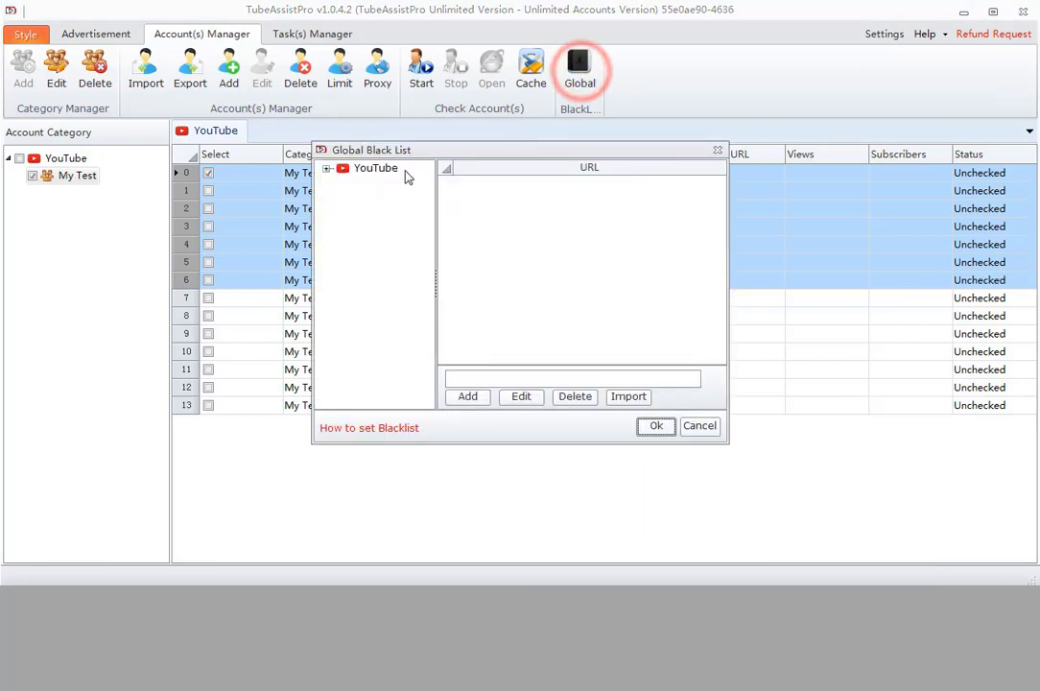
{"action": "left_click", "coordinate": [326, 170]}
{"action": "left_click", "coordinate": [390, 186]}
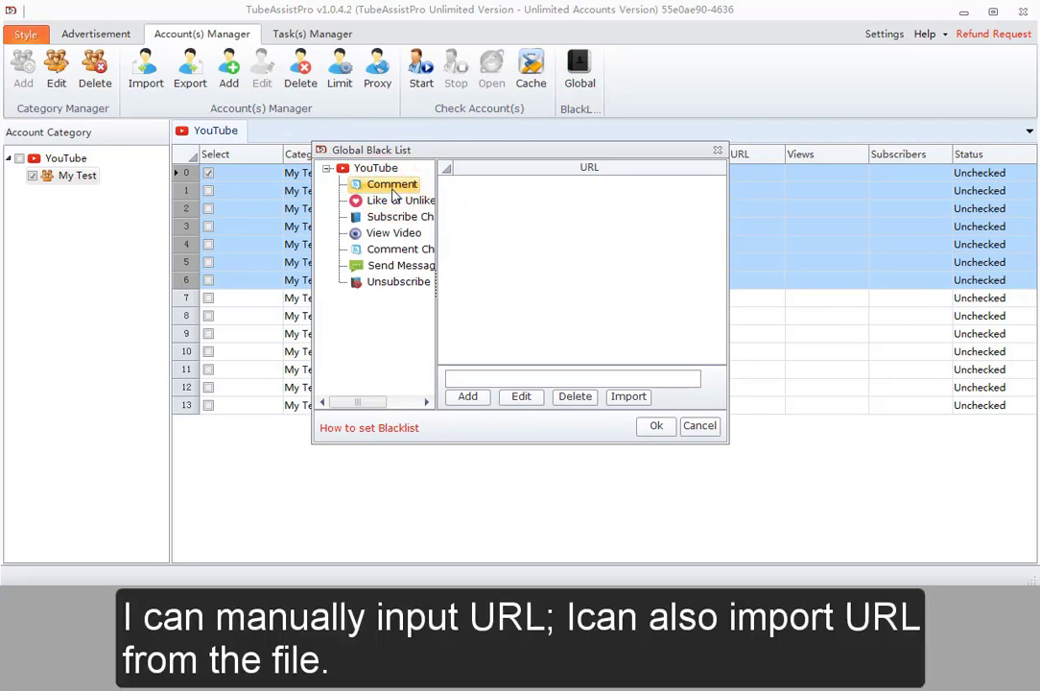
{"action": "left_click", "coordinate": [525, 376]}
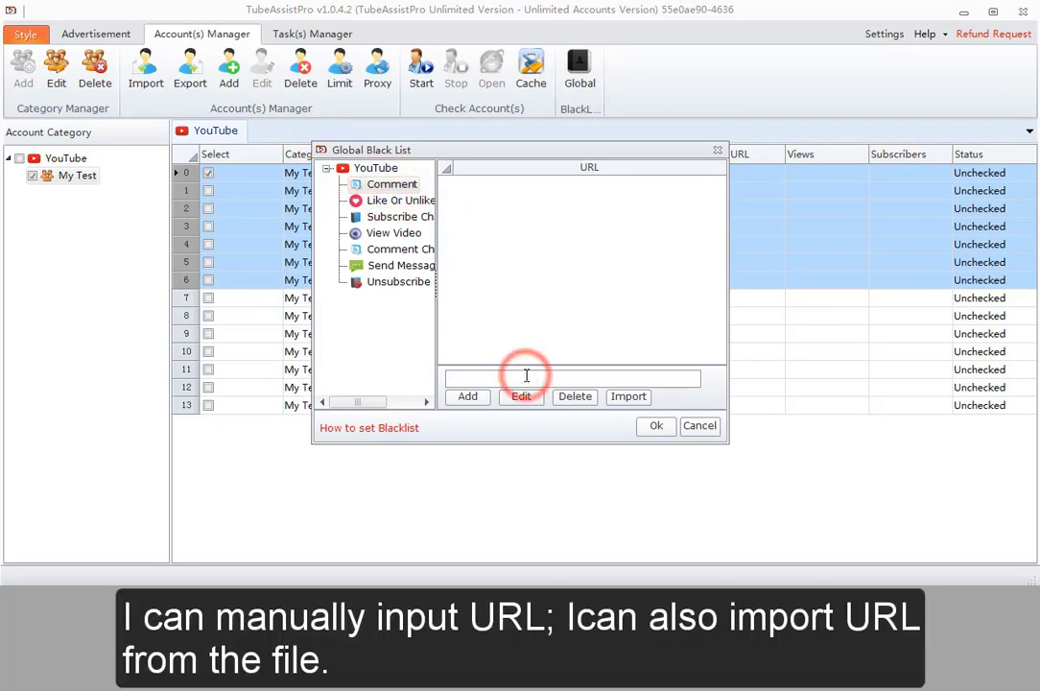
{"action": "left_click", "coordinate": [629, 396]}
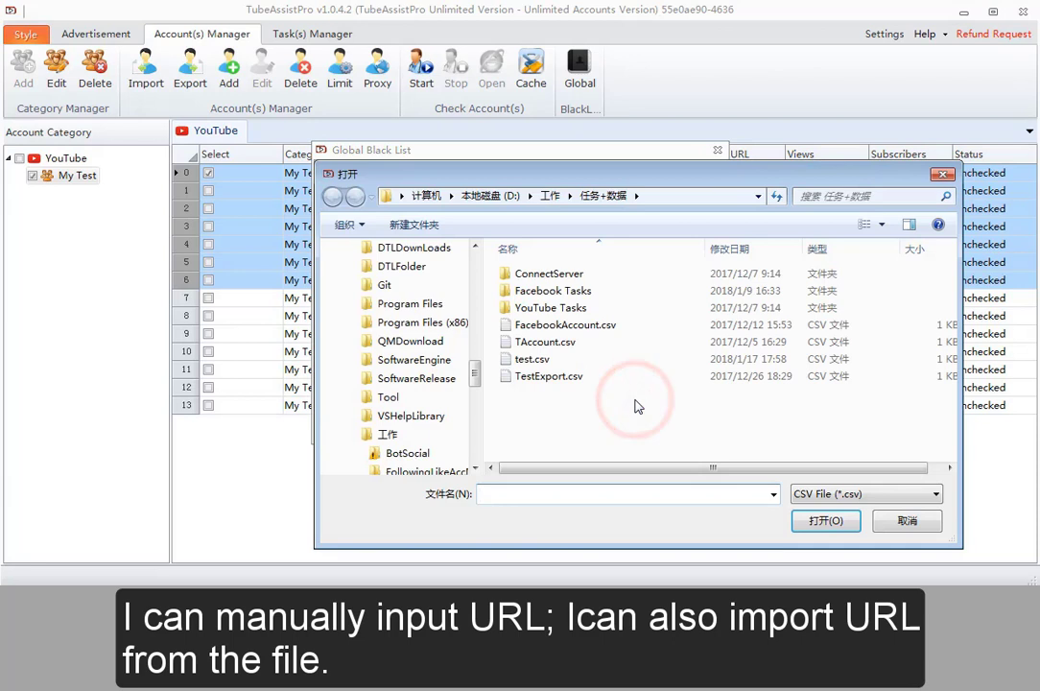
{"action": "left_click", "coordinate": [879, 520]}
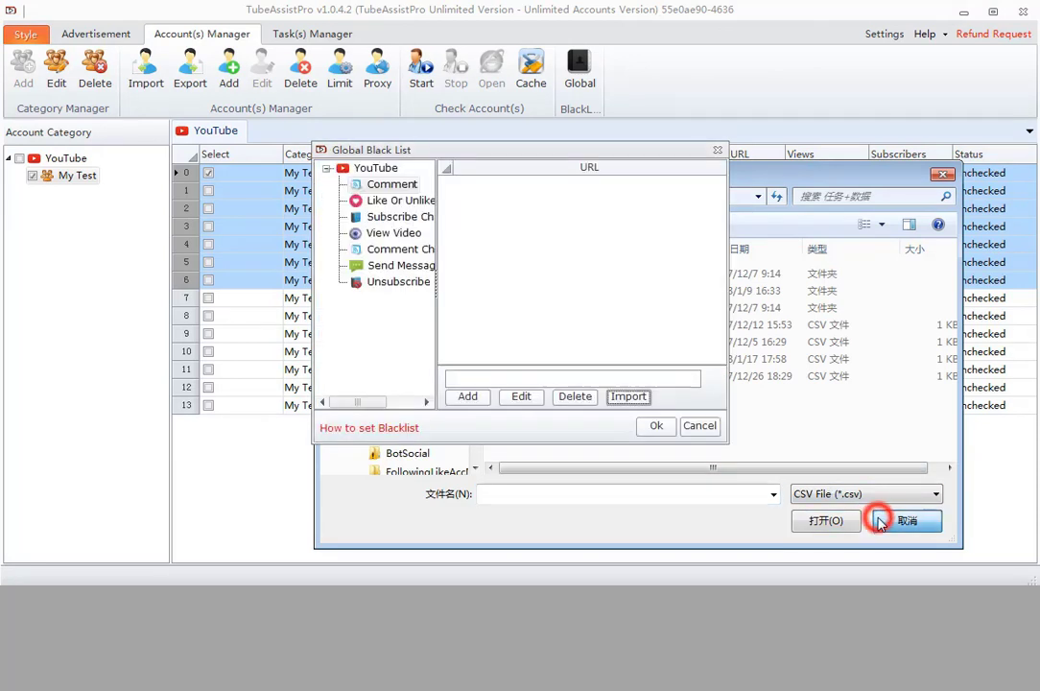
{"action": "left_click", "coordinate": [656, 427]}
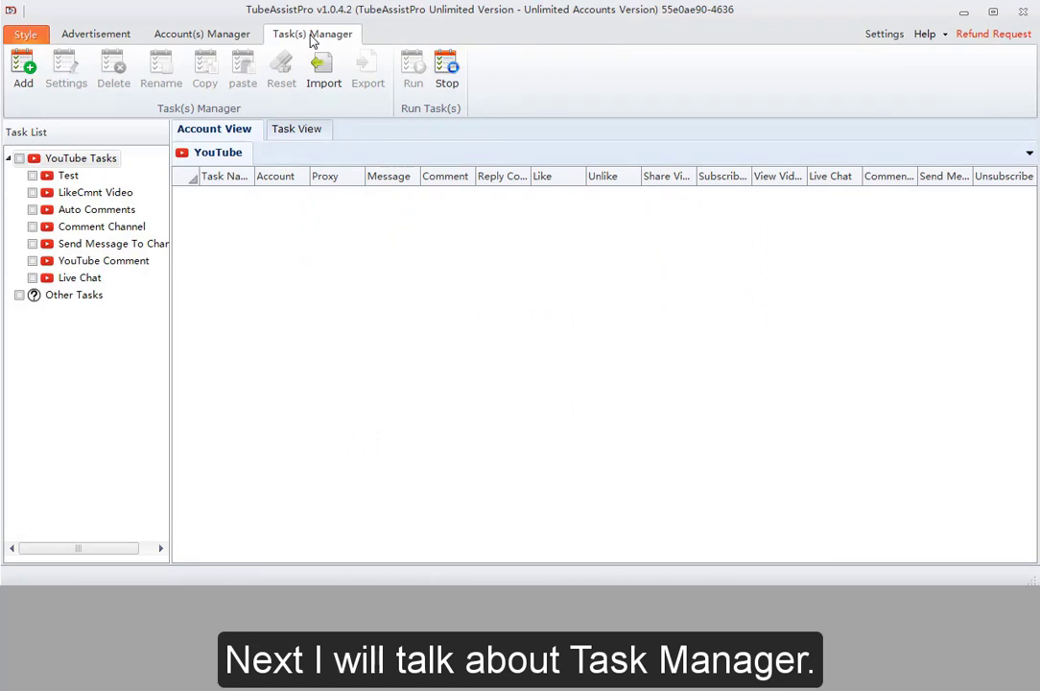
Add a new YouTube task named 'test task', leaving its settings empty
{"action": "left_click", "coordinate": [26, 71]}
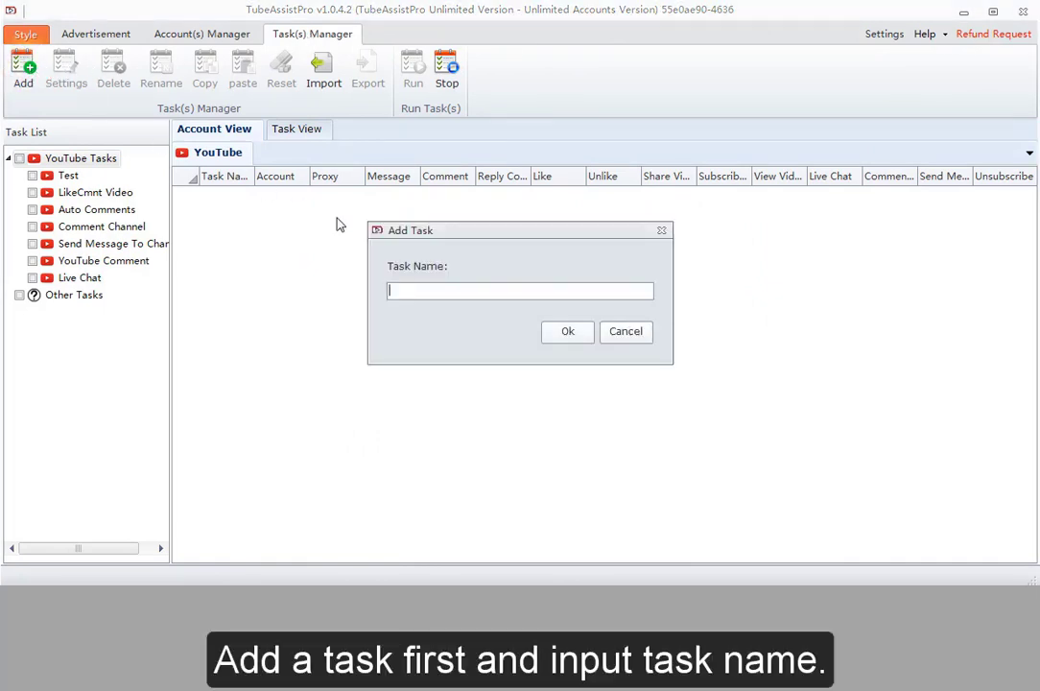
{"action": "left_click", "coordinate": [433, 288]}
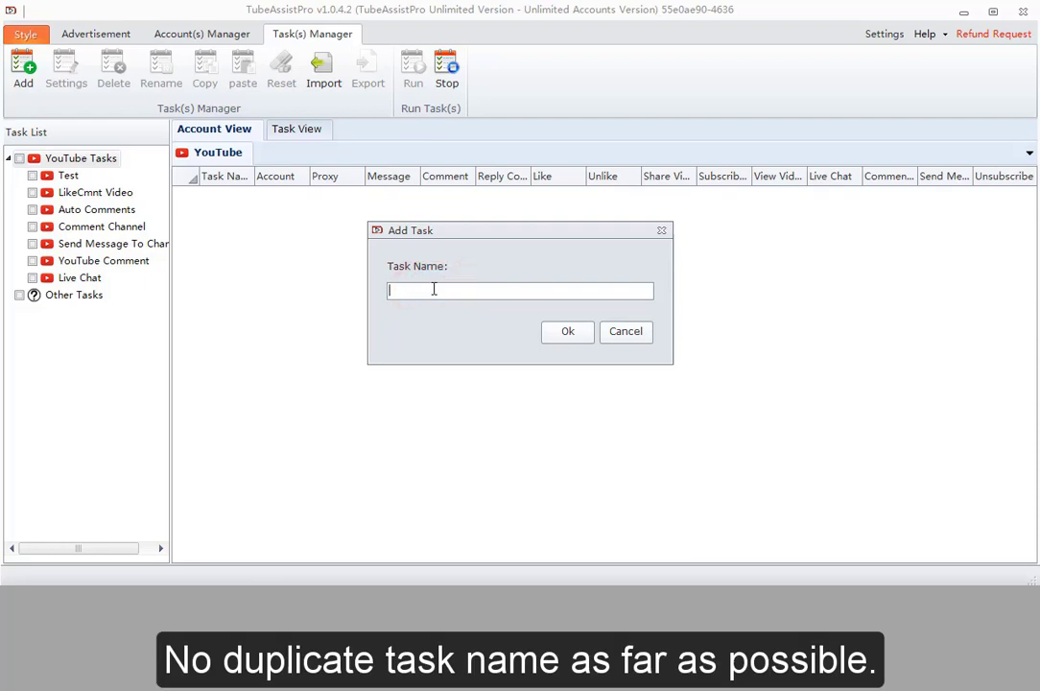
{"action": "type", "text": "st task"}
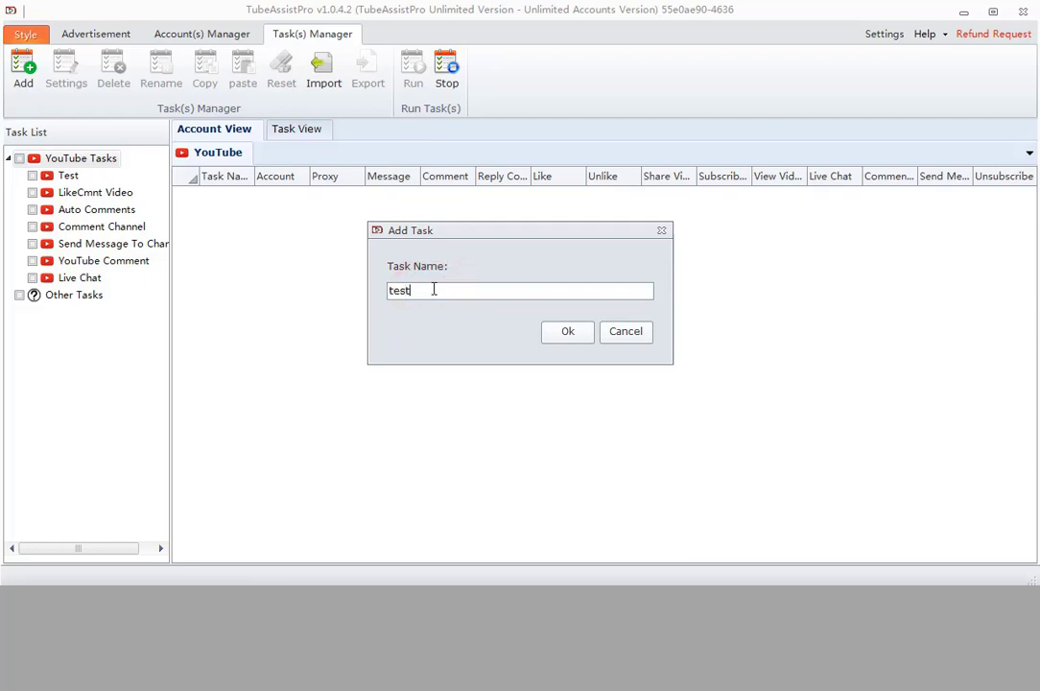
{"action": "left_click", "coordinate": [562, 331]}
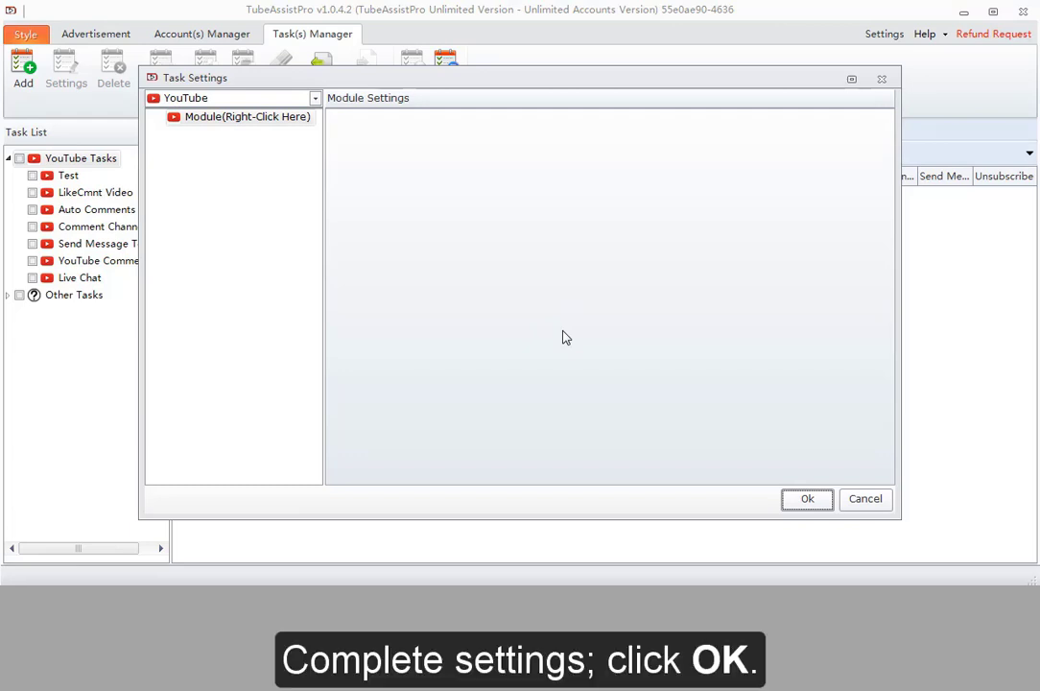
{"action": "left_click", "coordinate": [819, 508]}
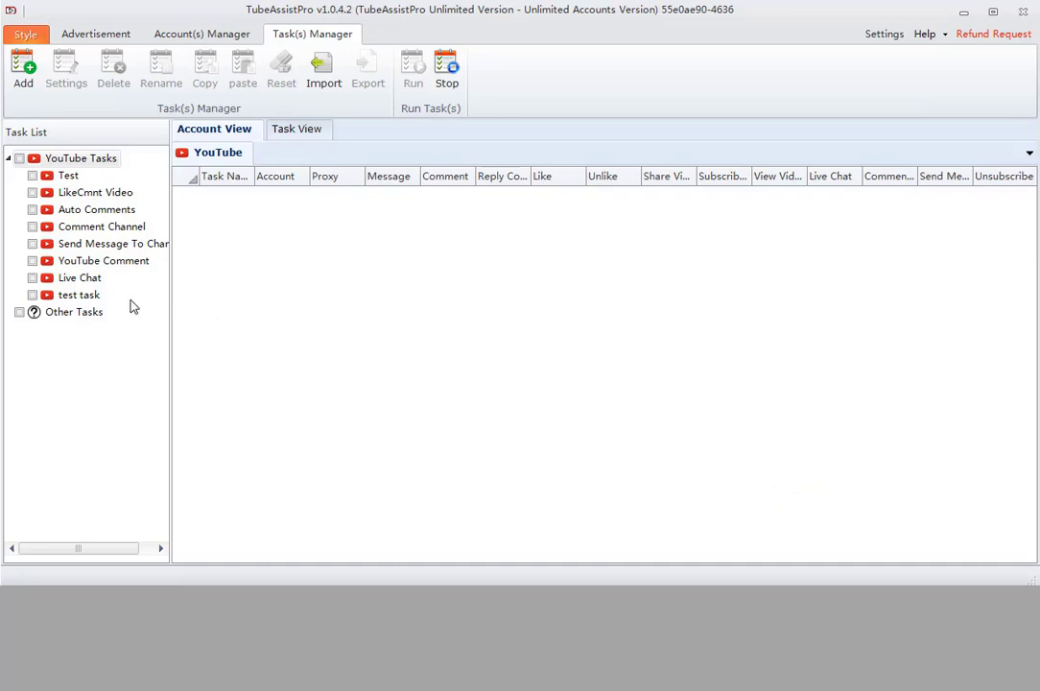
Add an Account module to test task using only the first My Test account, and save
{"action": "left_click", "coordinate": [83, 297]}
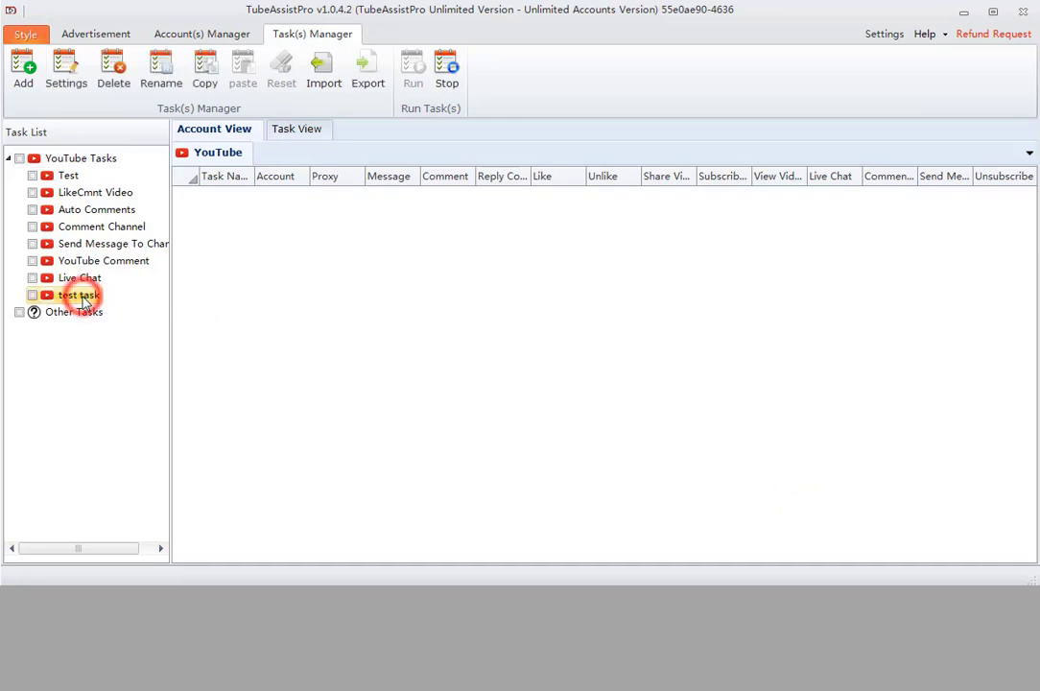
{"action": "left_click", "coordinate": [67, 77]}
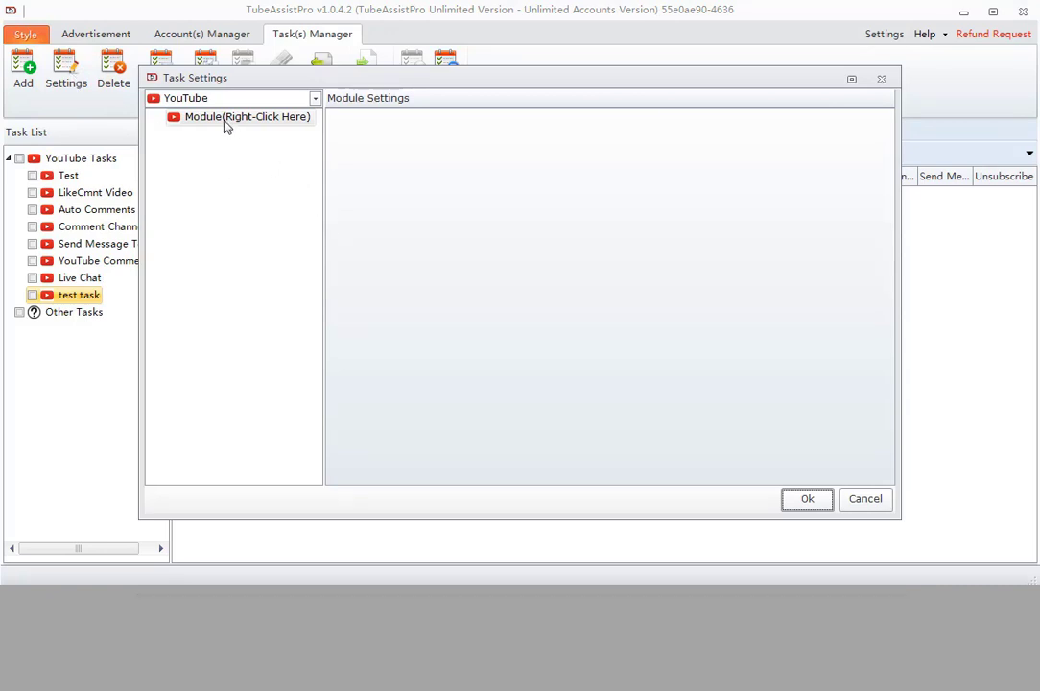
{"action": "left_click", "coordinate": [225, 120]}
{"action": "right_click", "coordinate": [225, 123]}
{"action": "mouse_move", "coordinate": [283, 129]}
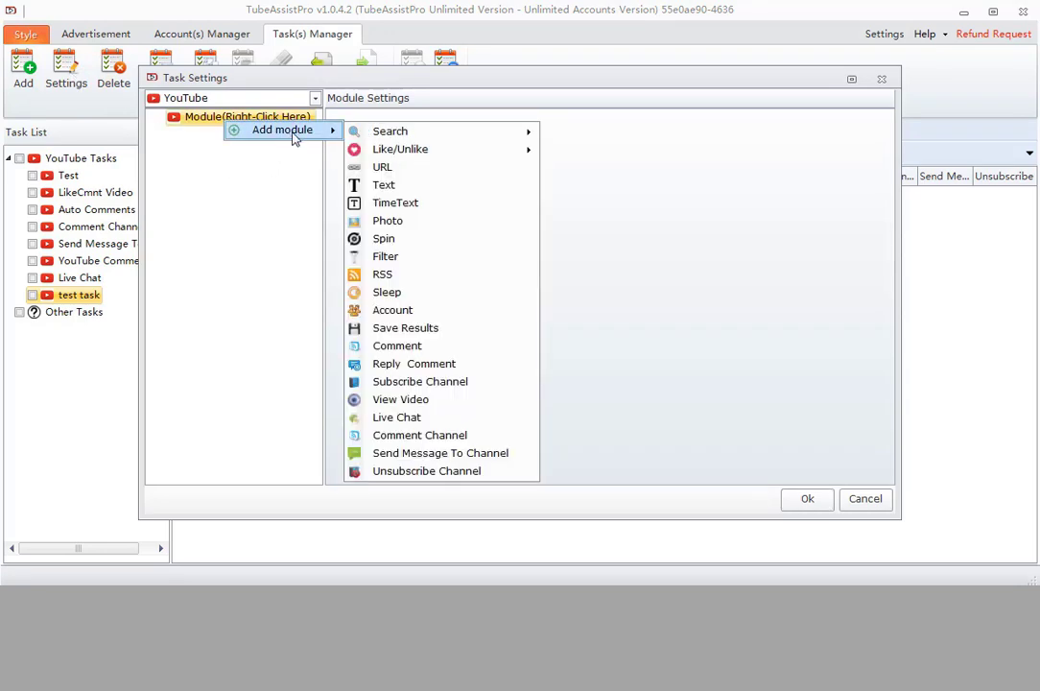
{"action": "mouse_move", "coordinate": [423, 138]}
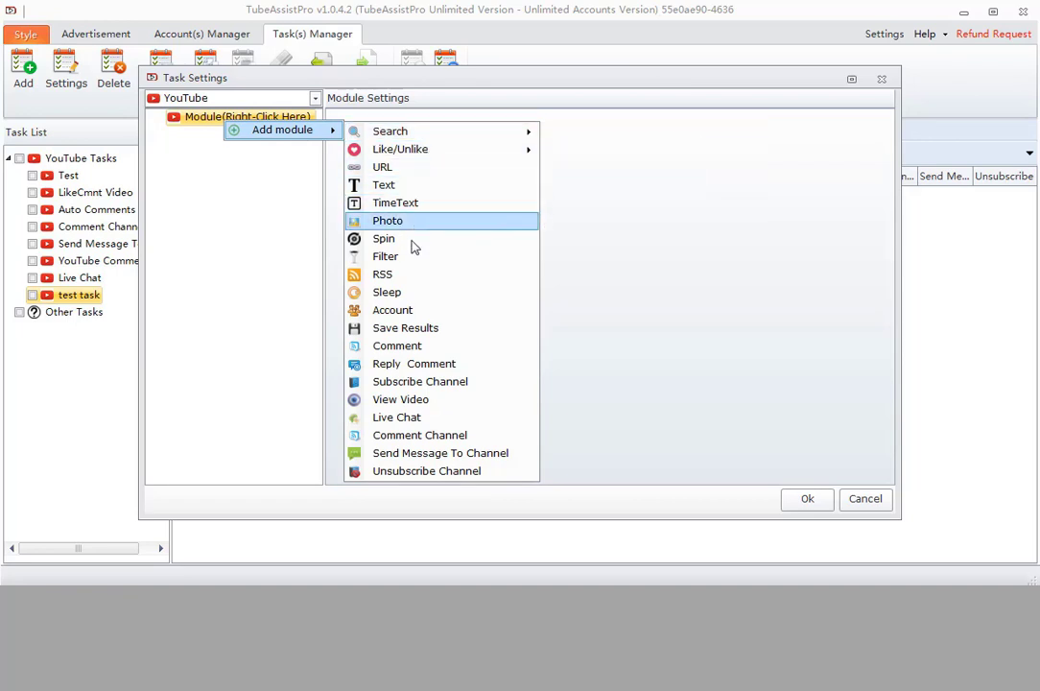
{"action": "left_click", "coordinate": [404, 309]}
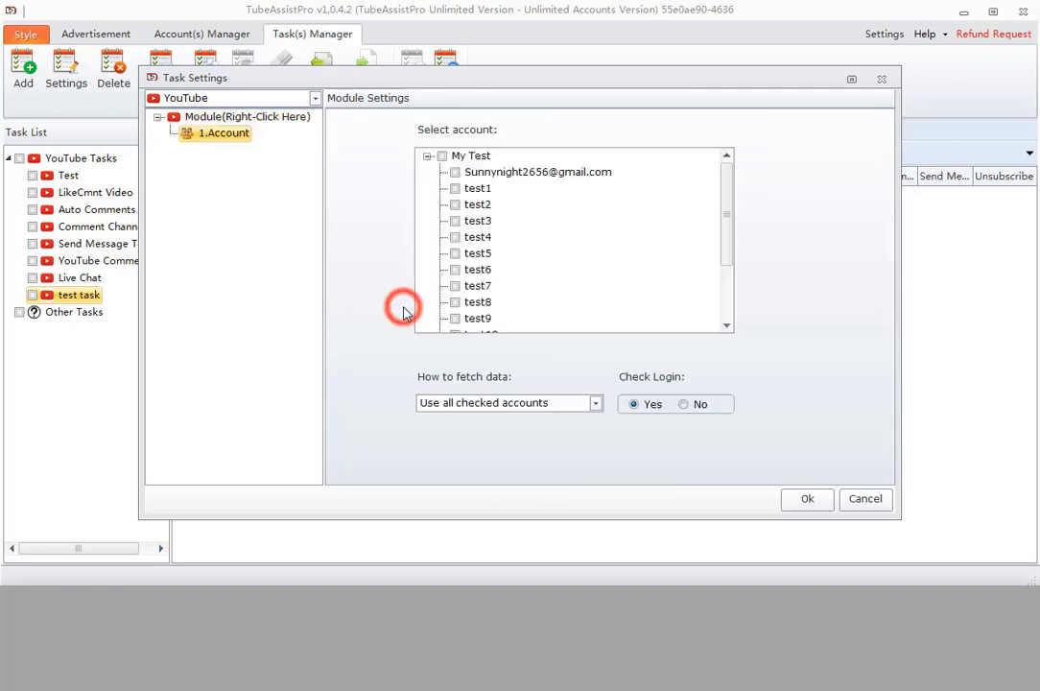
{"action": "left_click", "coordinate": [457, 174]}
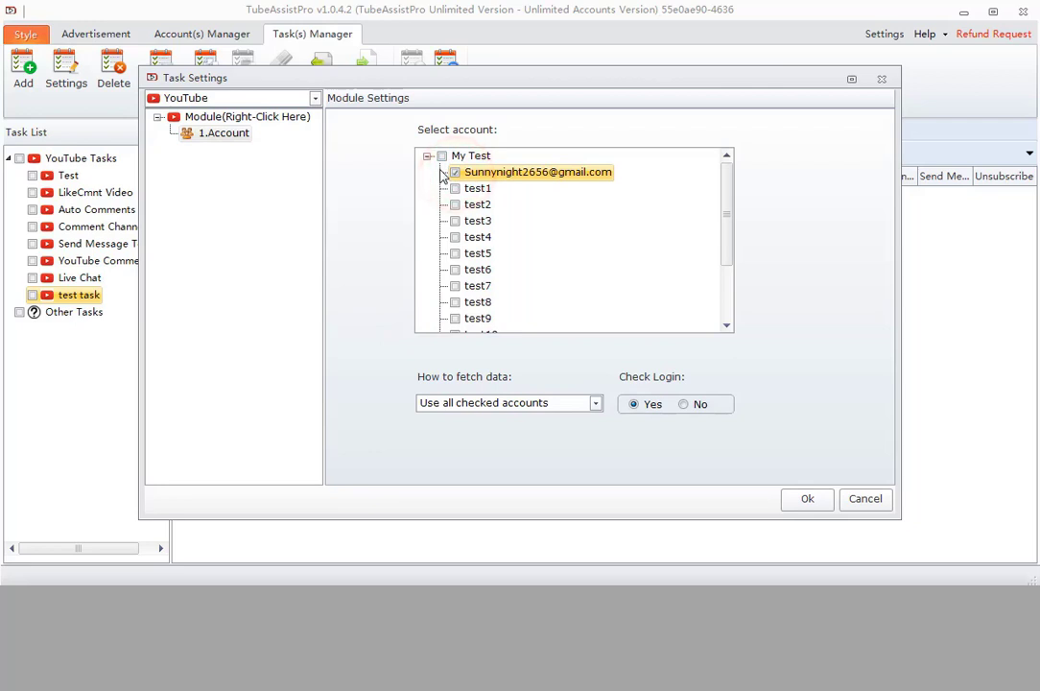
{"action": "left_click", "coordinate": [795, 500]}
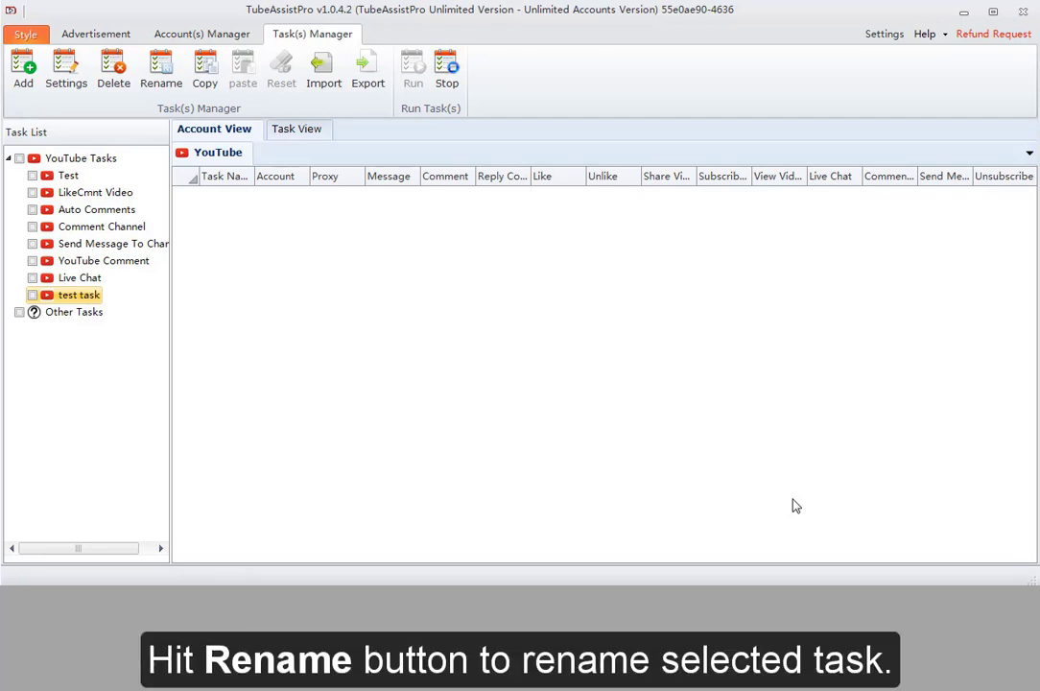
Copy and paste test task, then select the auto-named duplicate in the task list
{"action": "left_click", "coordinate": [78, 297]}
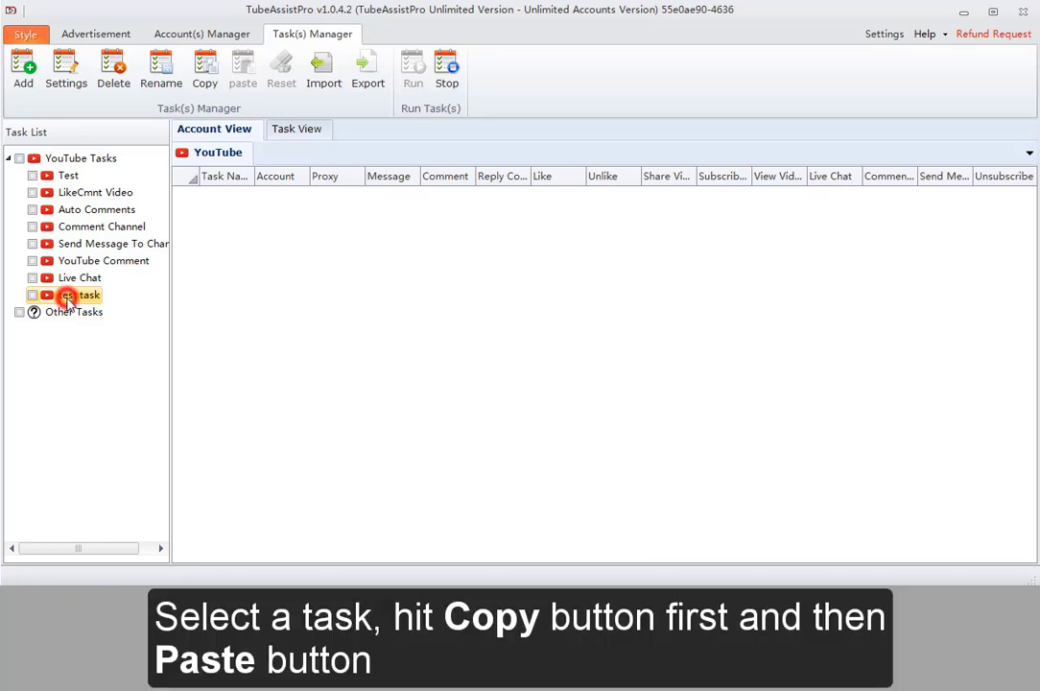
{"action": "left_click", "coordinate": [207, 74]}
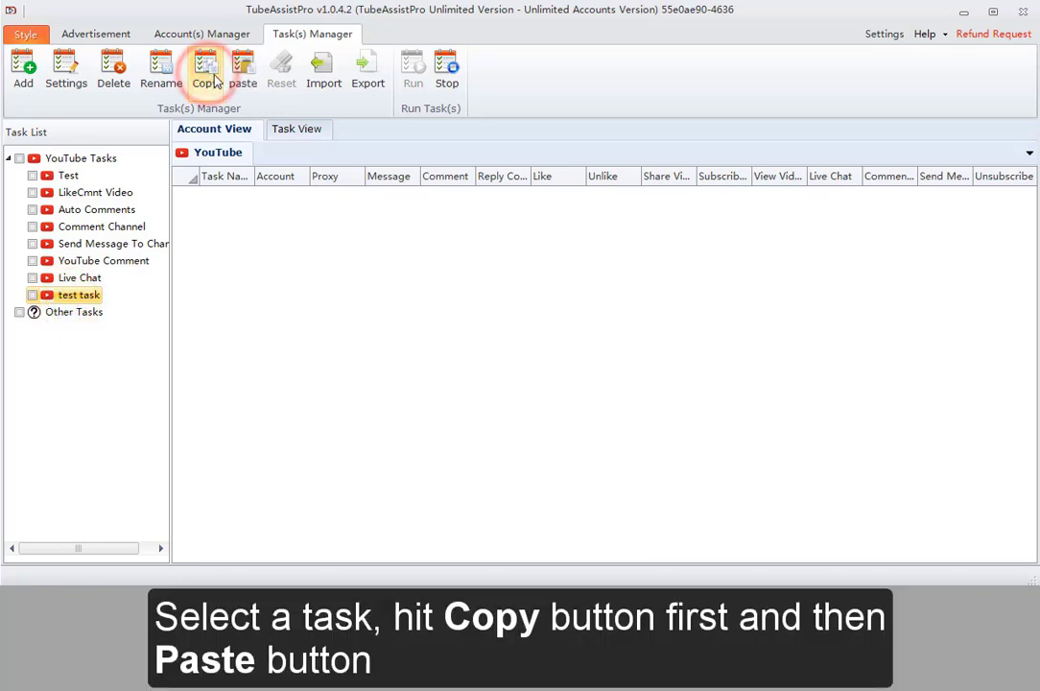
{"action": "left_click", "coordinate": [244, 77]}
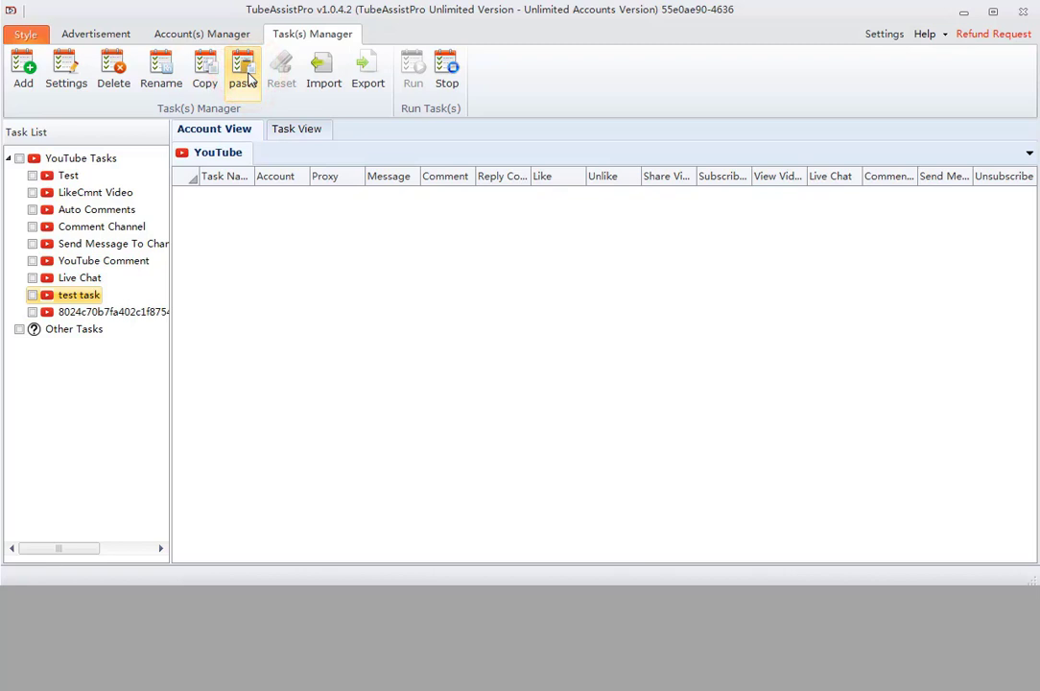
{"action": "left_click", "coordinate": [98, 312]}
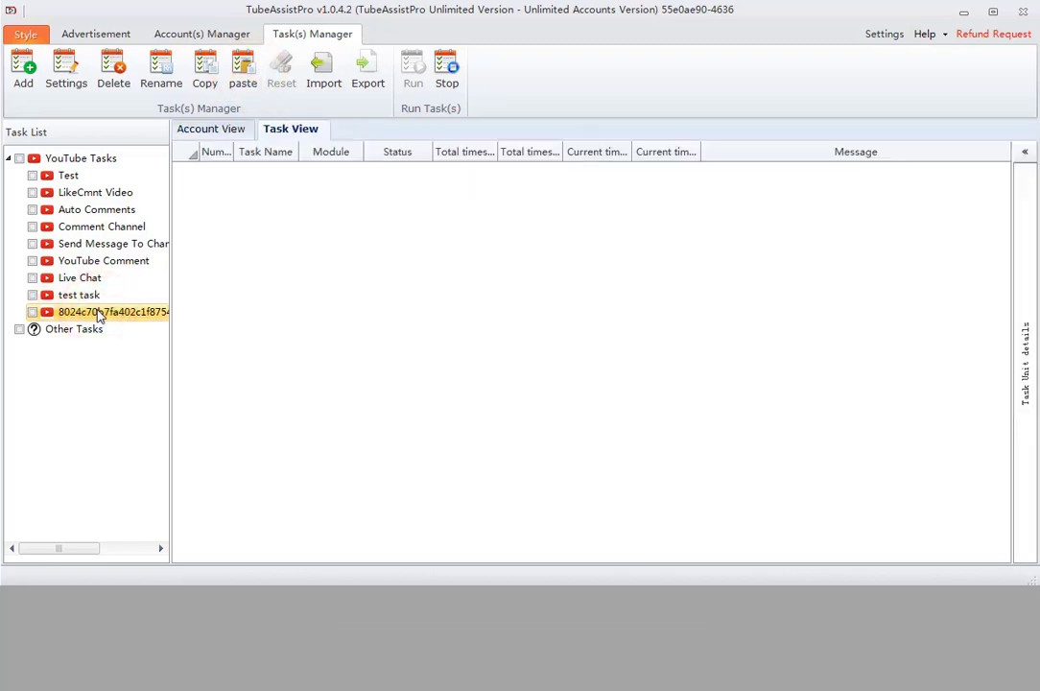
Reset all success and failure counters of LikeCmnt Video's six sub-tasks to 0
{"action": "left_click", "coordinate": [34, 193]}
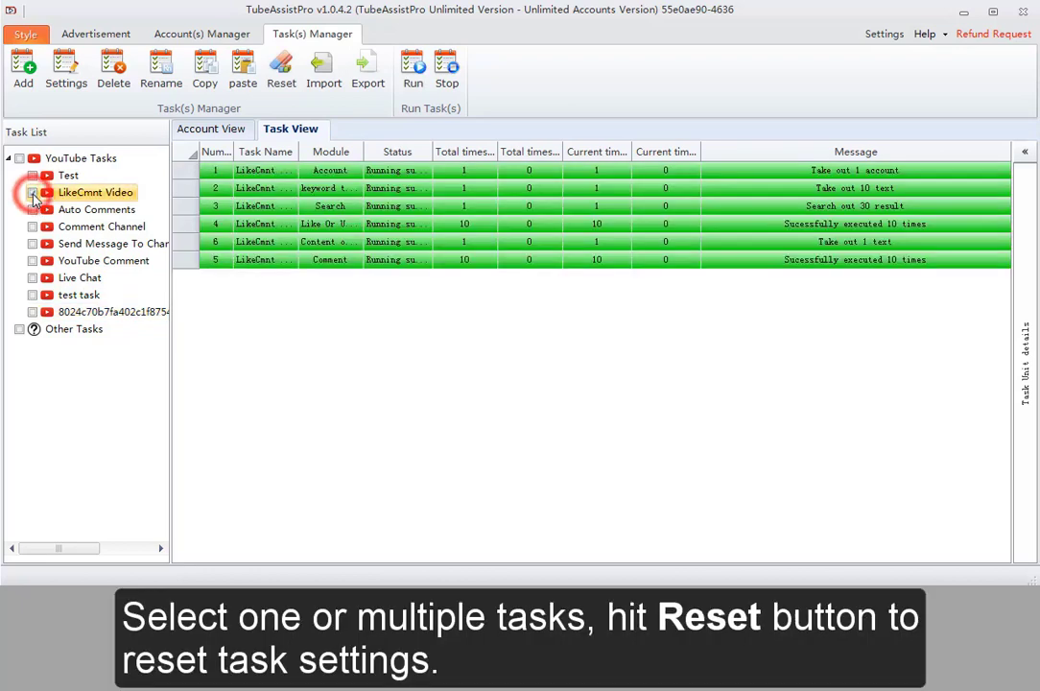
{"action": "left_click", "coordinate": [284, 82]}
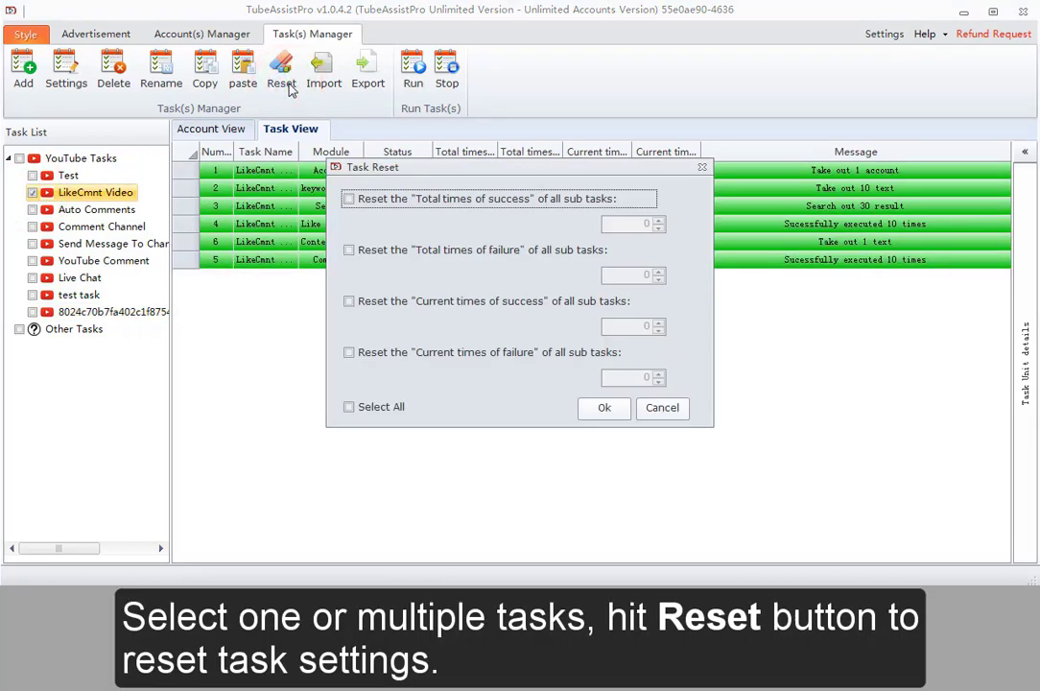
{"action": "left_click", "coordinate": [380, 412]}
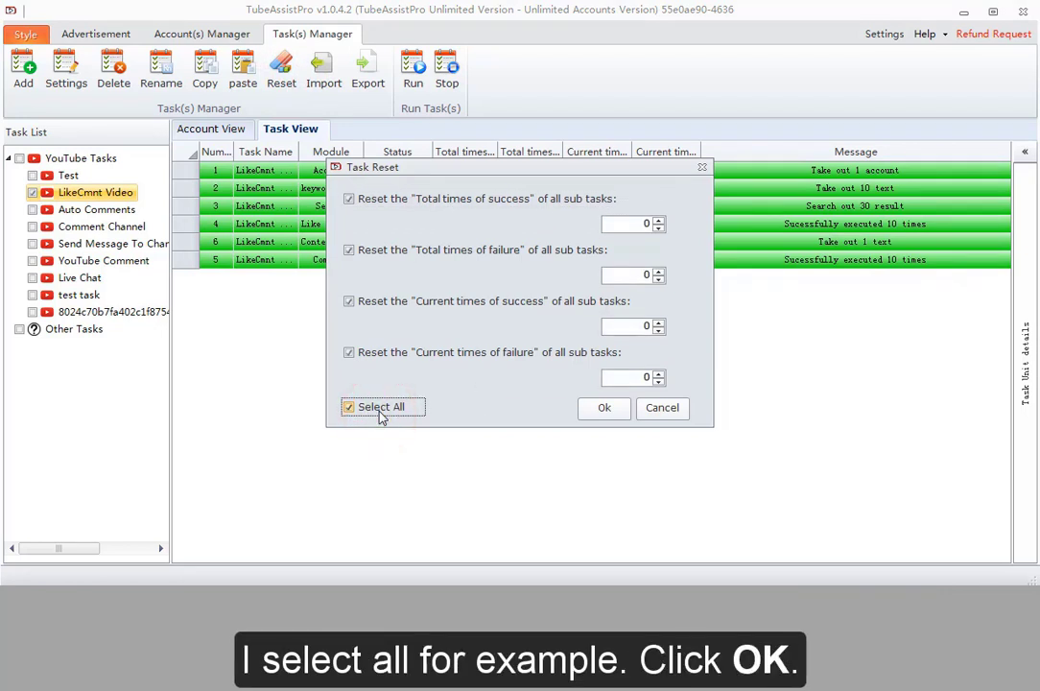
{"action": "left_click", "coordinate": [603, 408]}
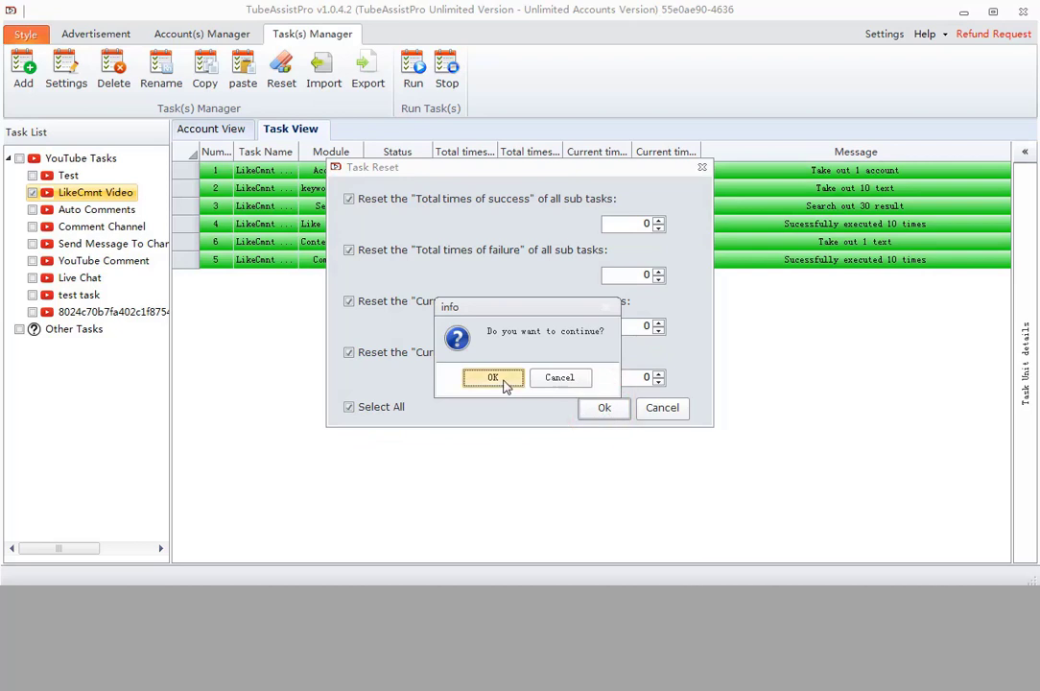
{"action": "left_click", "coordinate": [503, 381]}
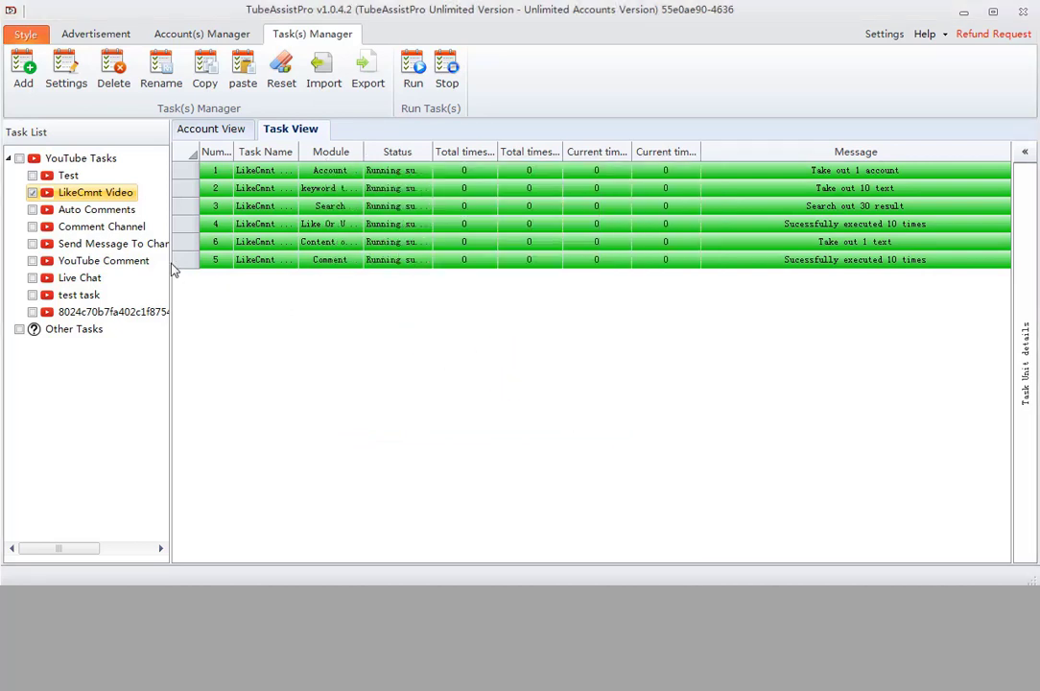
Export the LikeCmnt Video task as task.json into the 任务+数据 folder
{"action": "left_click", "coordinate": [31, 193]}
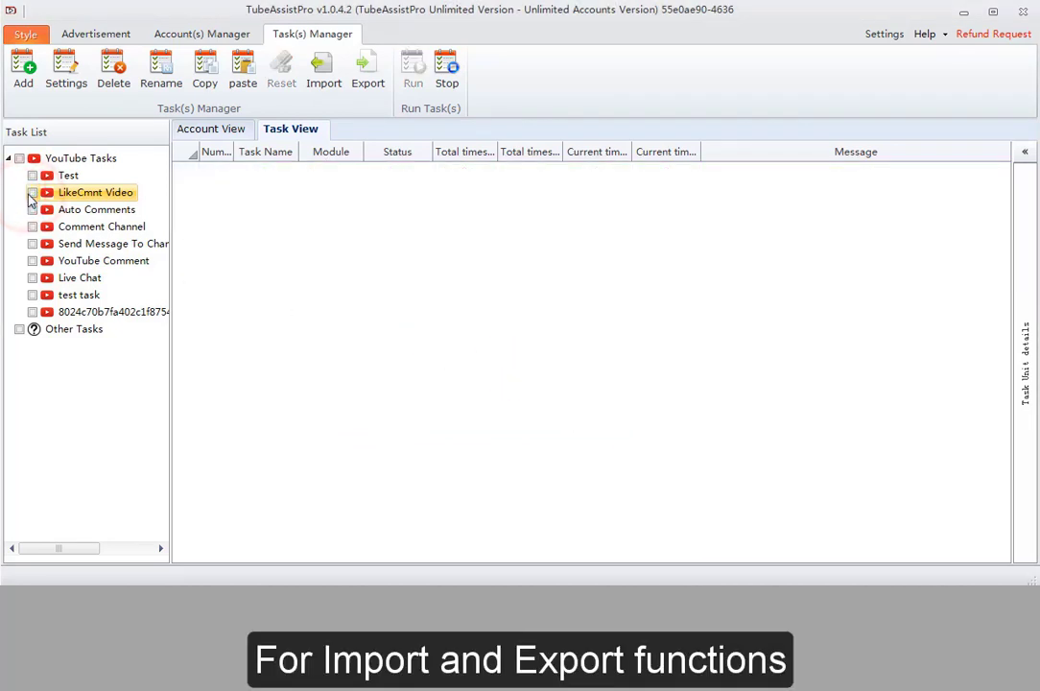
{"action": "left_click", "coordinate": [83, 194]}
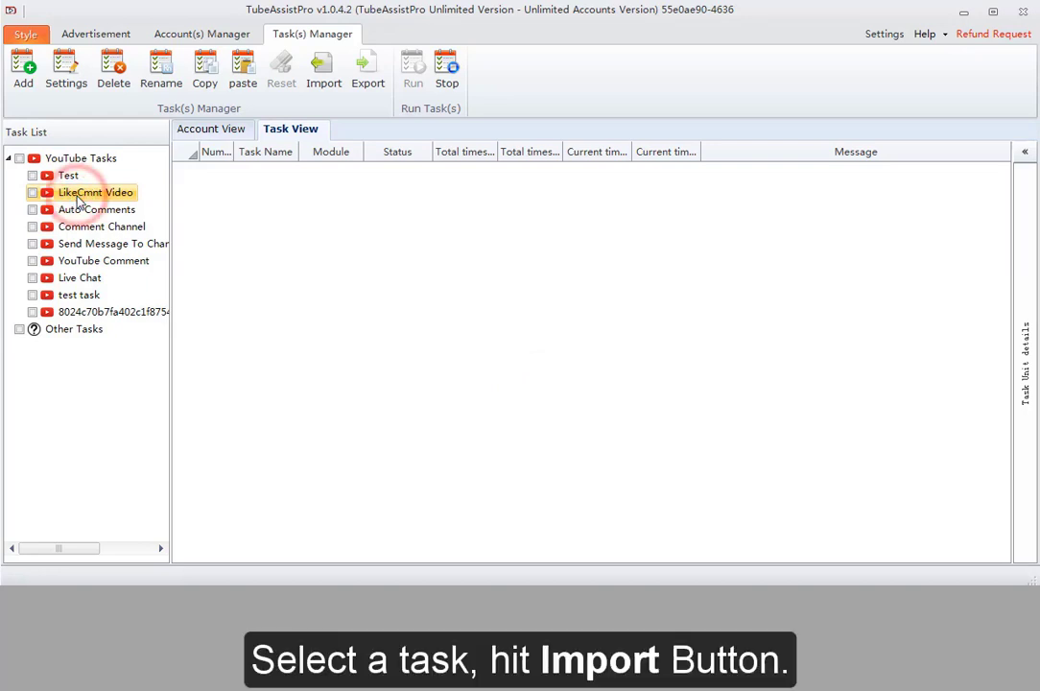
{"action": "left_click", "coordinate": [363, 72]}
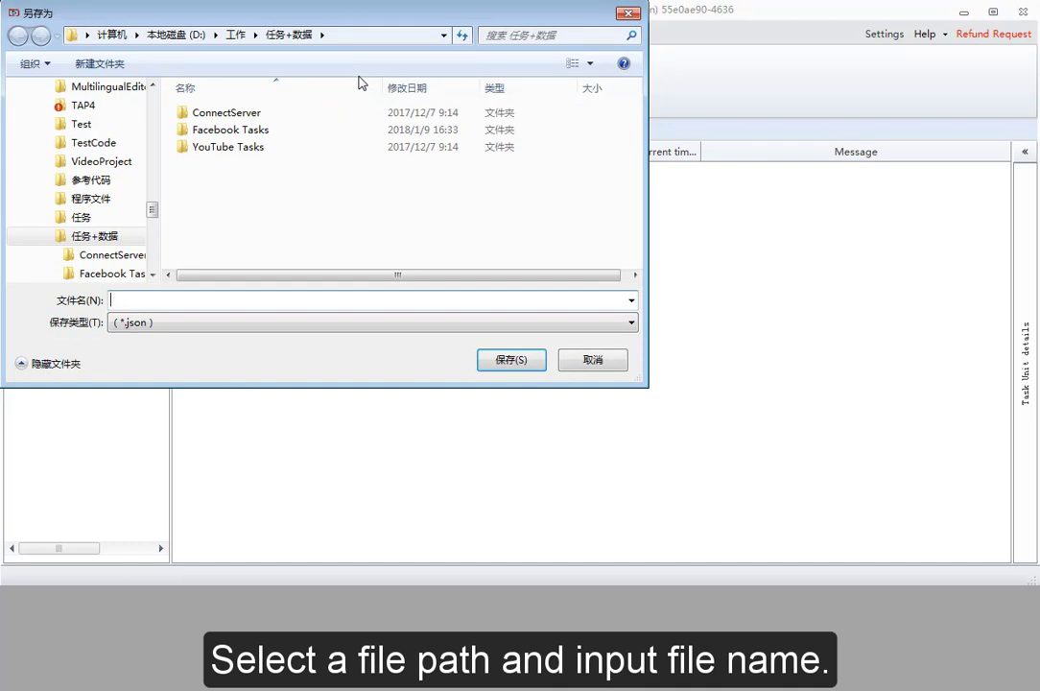
{"action": "left_click", "coordinate": [257, 304]}
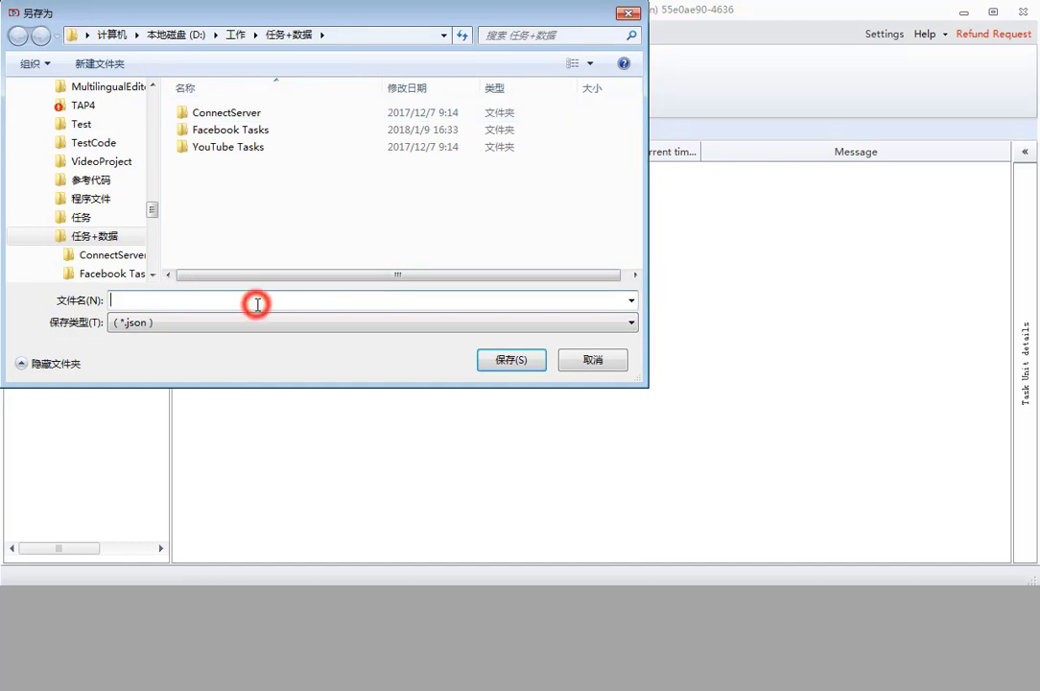
{"action": "type", "text": "task"}
{"action": "key", "text": "Escape"}
{"action": "left_click", "coordinate": [485, 362]}
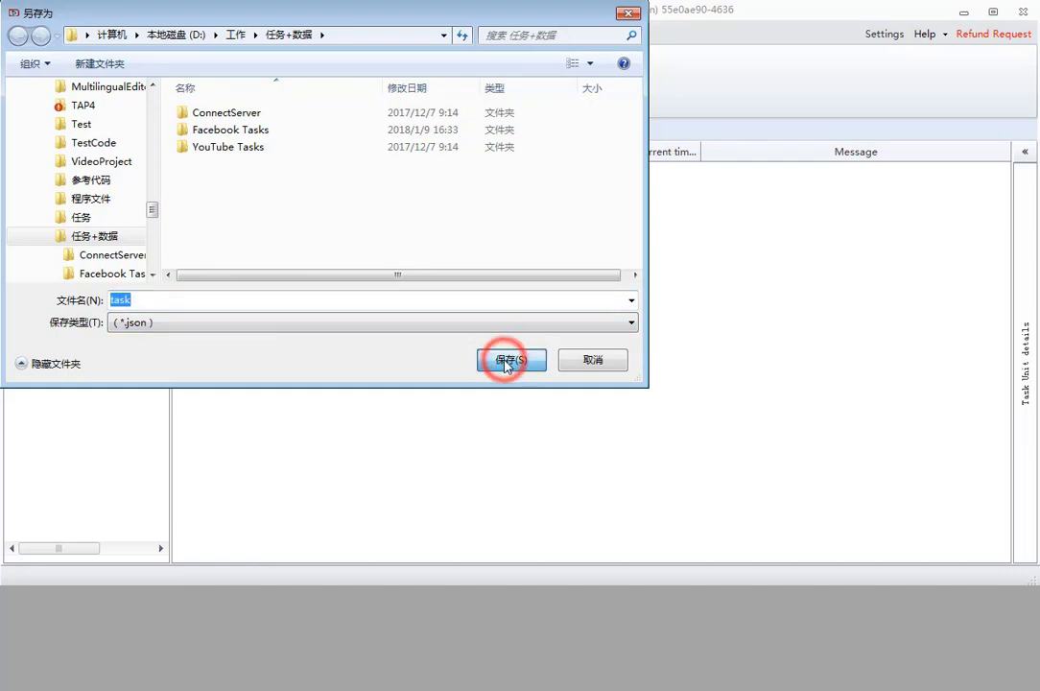
{"action": "left_click", "coordinate": [525, 378]}
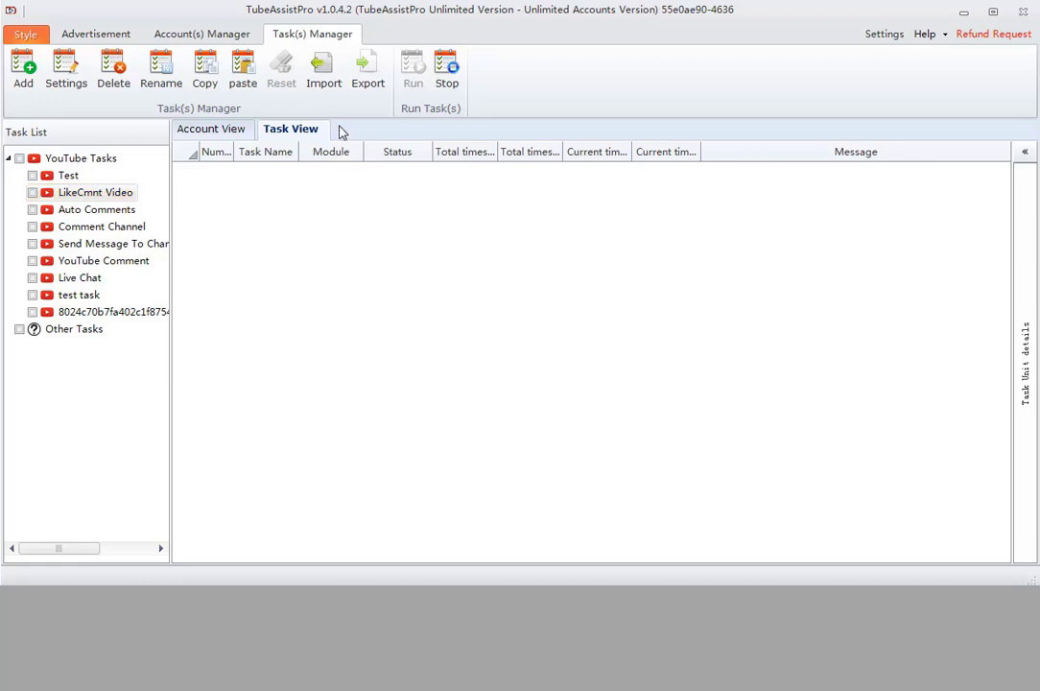
Import task.json and select the new 'task' entry at the bottom of YouTube Tasks
{"action": "left_click", "coordinate": [320, 84]}
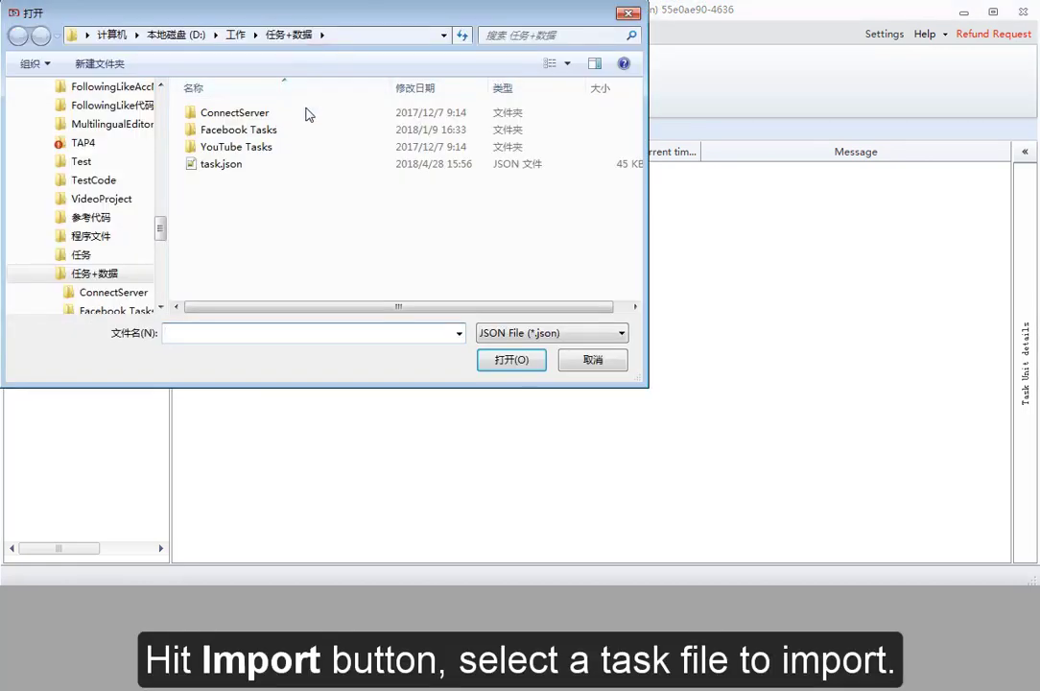
{"action": "left_click", "coordinate": [251, 169]}
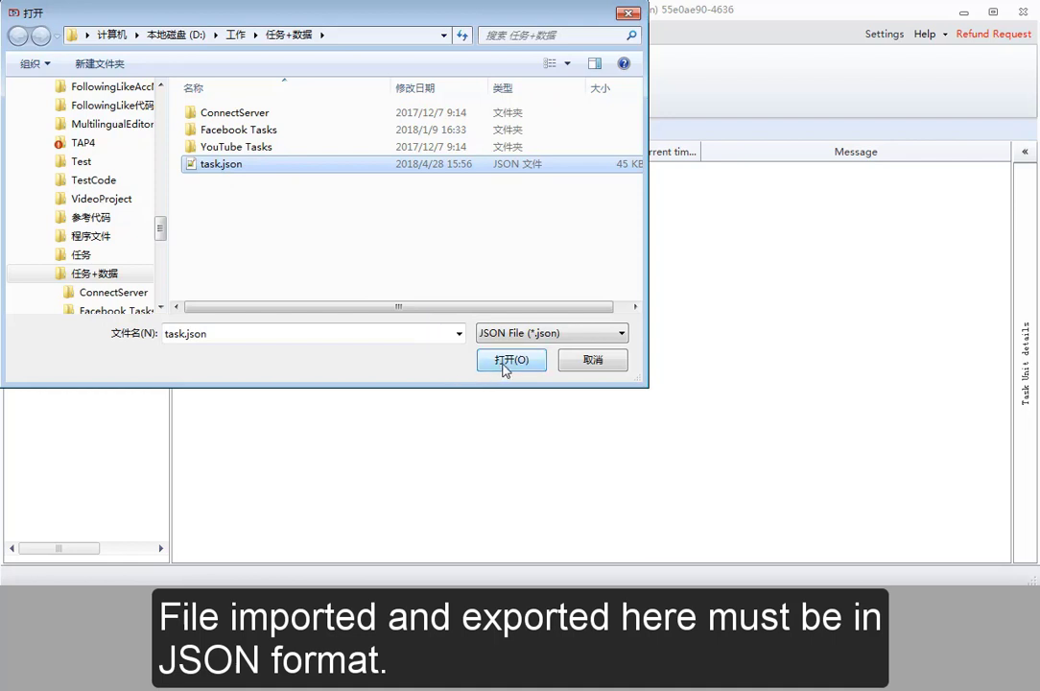
{"action": "left_click", "coordinate": [505, 361]}
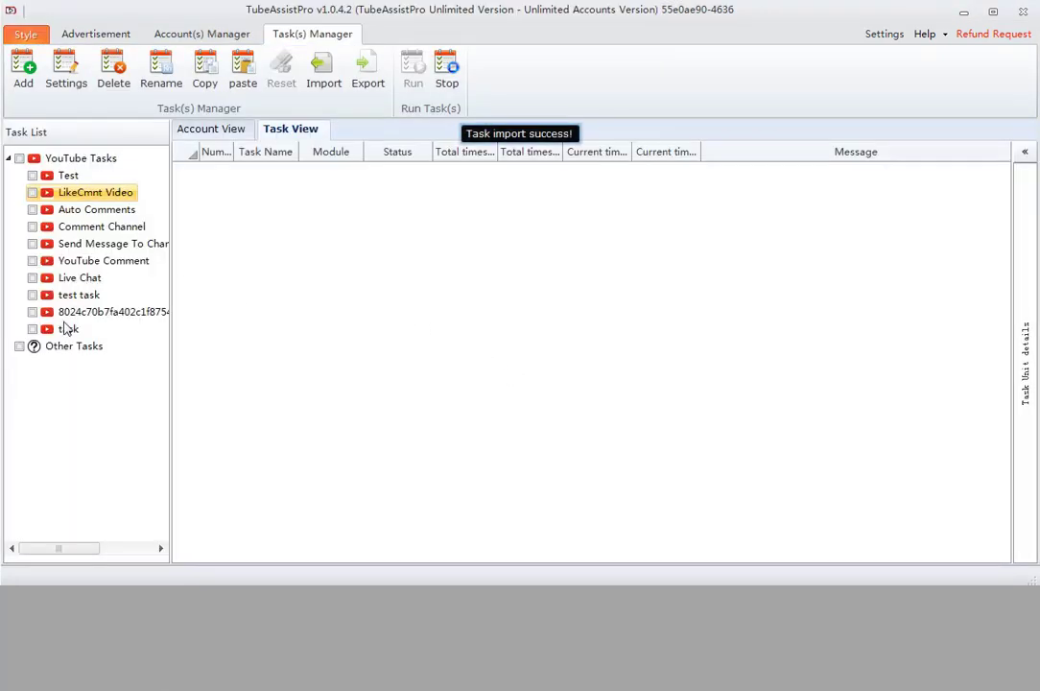
{"action": "left_click", "coordinate": [65, 328]}
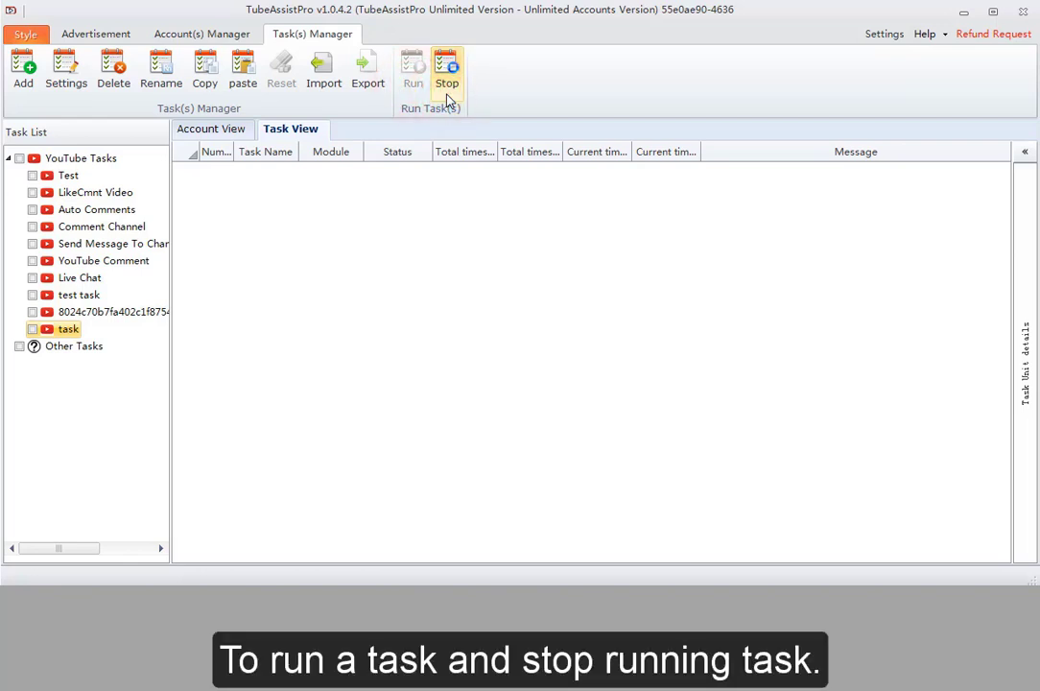
Run test task with Run now and Run Times set to 1
{"action": "left_click", "coordinate": [32, 295]}
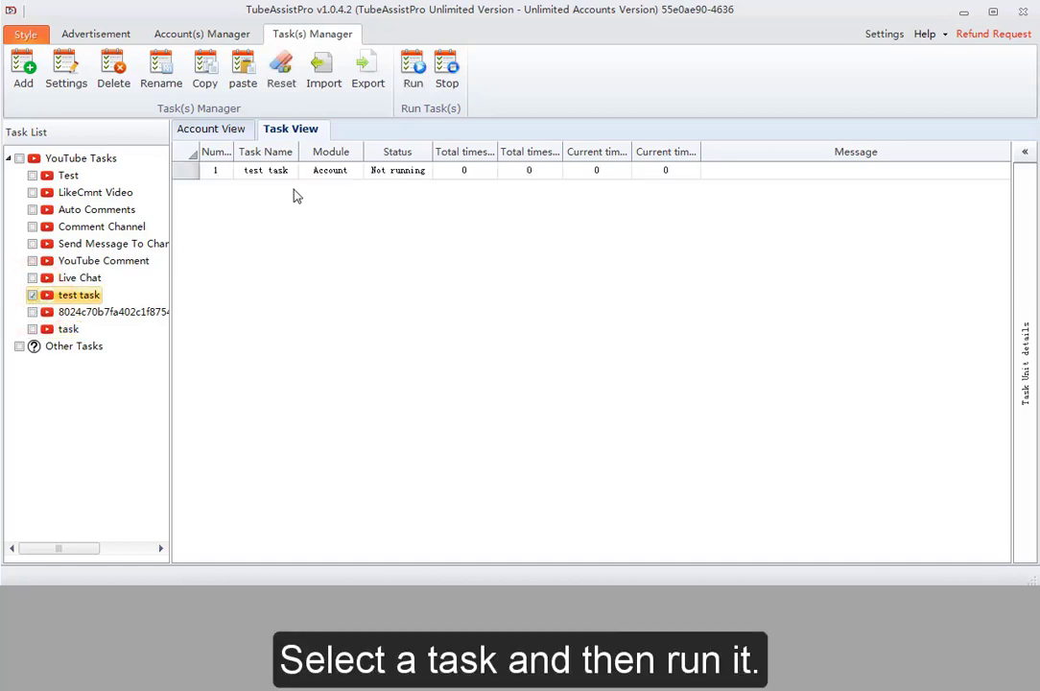
{"action": "left_click", "coordinate": [413, 85]}
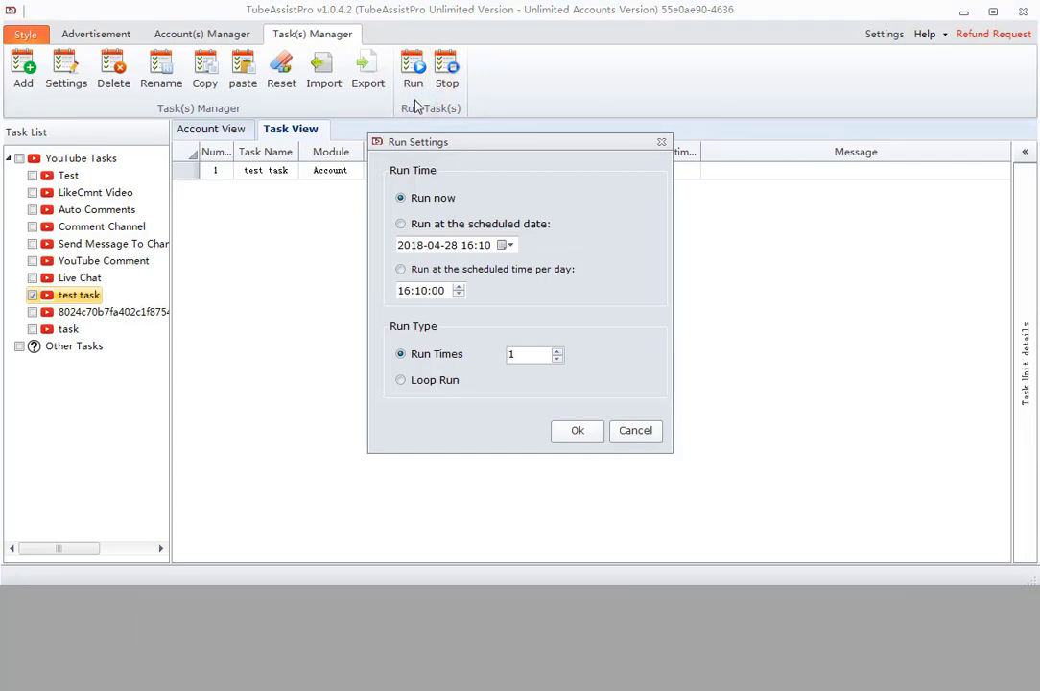
{"action": "left_click", "coordinate": [419, 235]}
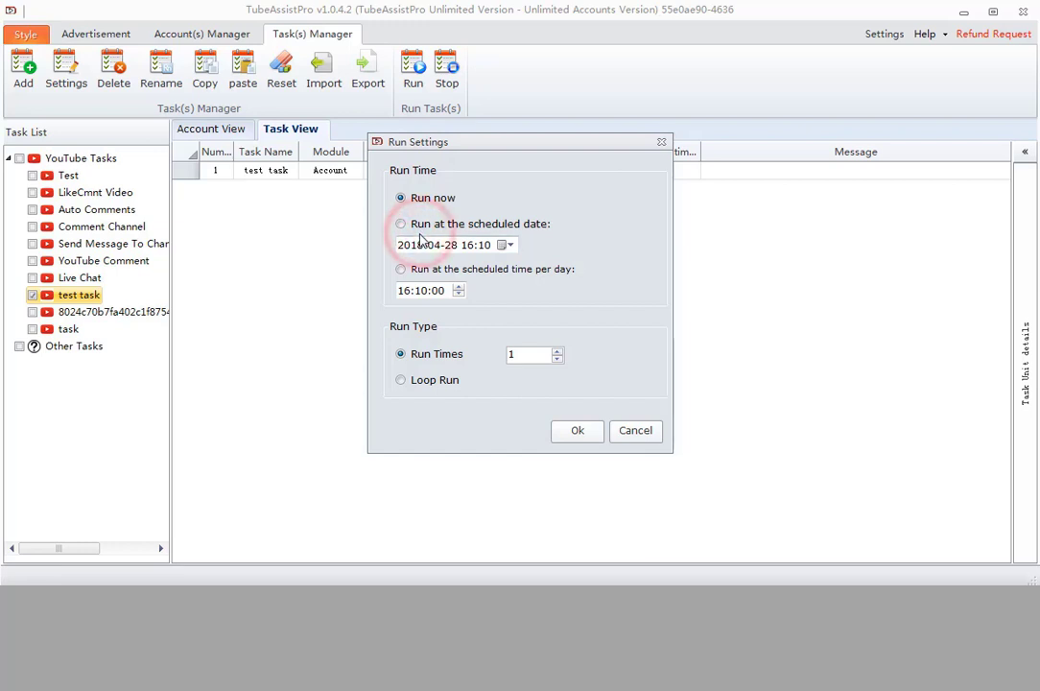
{"action": "left_click", "coordinate": [423, 271]}
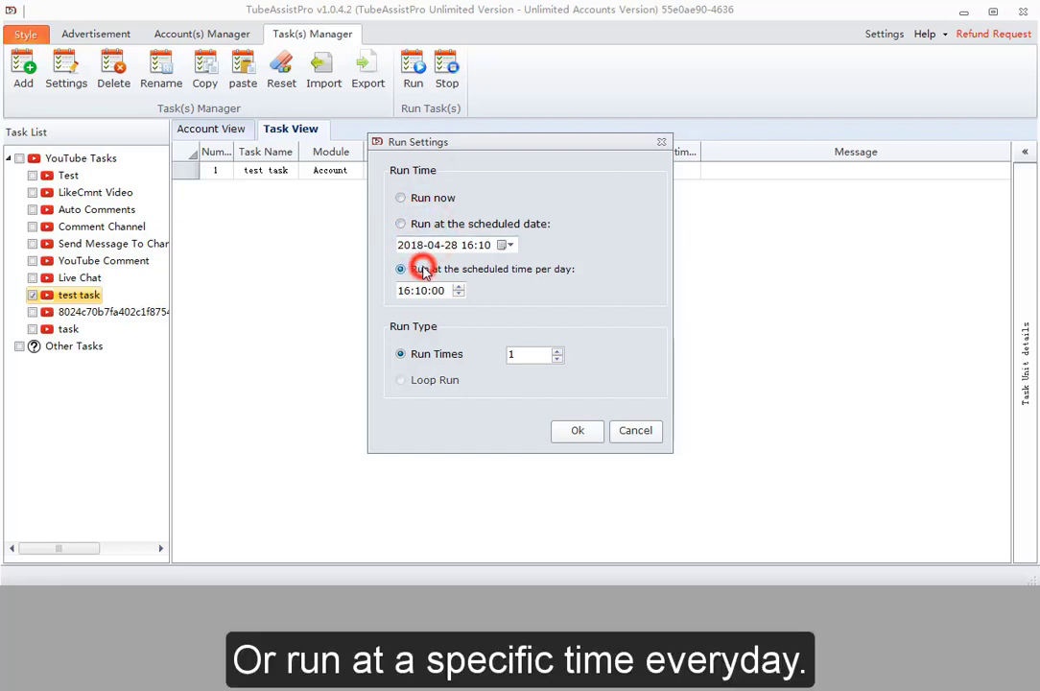
{"action": "left_click", "coordinate": [422, 198]}
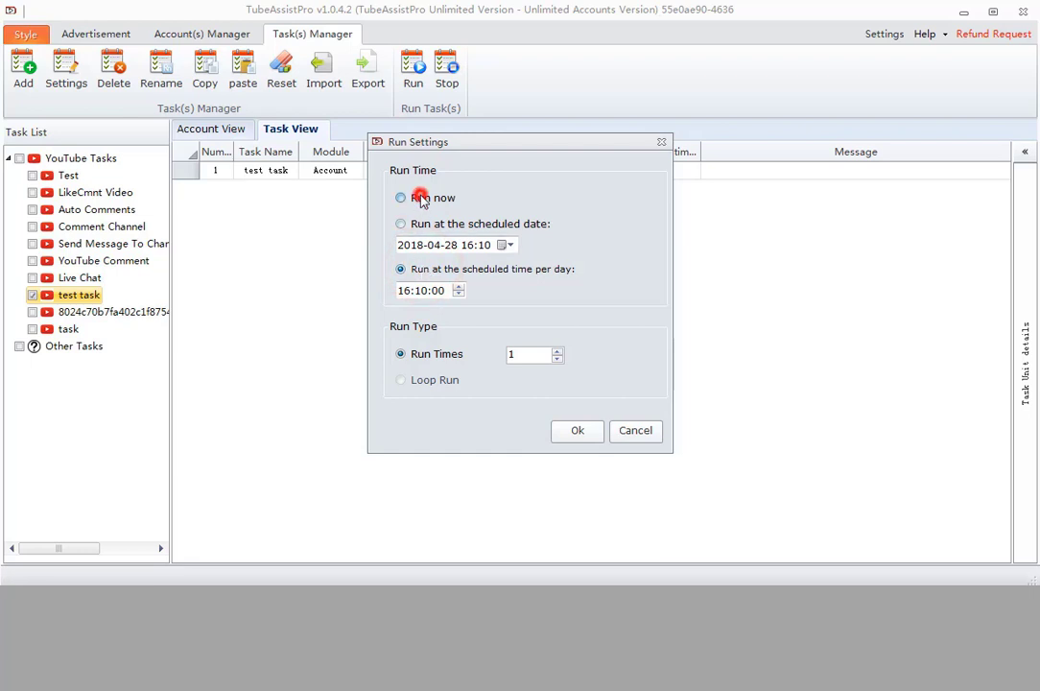
{"action": "left_click", "coordinate": [419, 355]}
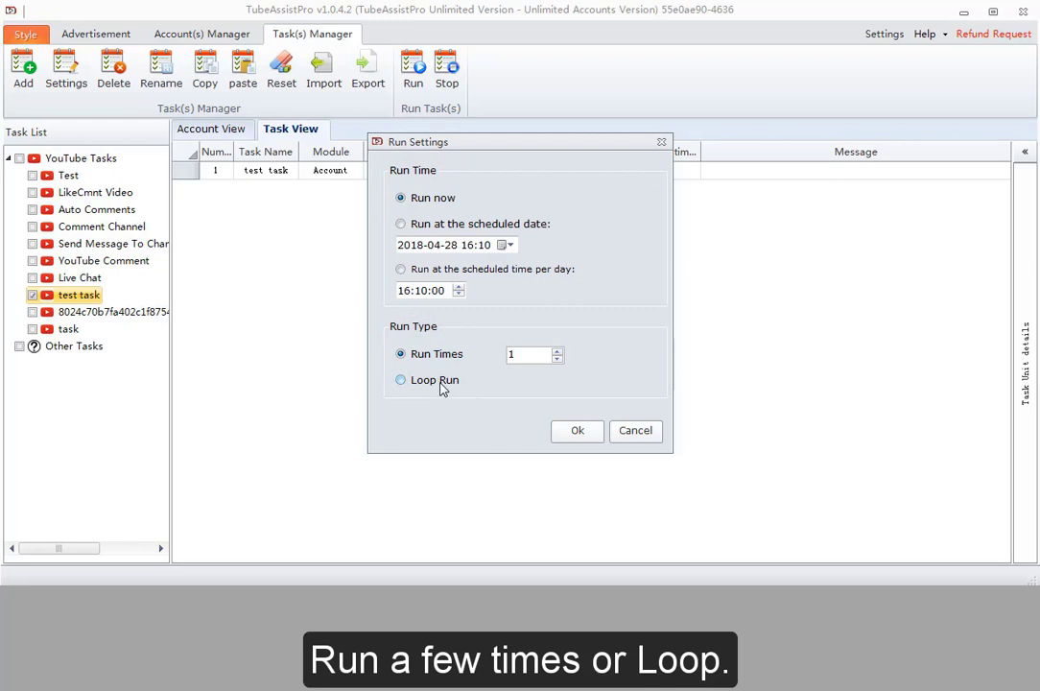
{"action": "left_click", "coordinate": [440, 383]}
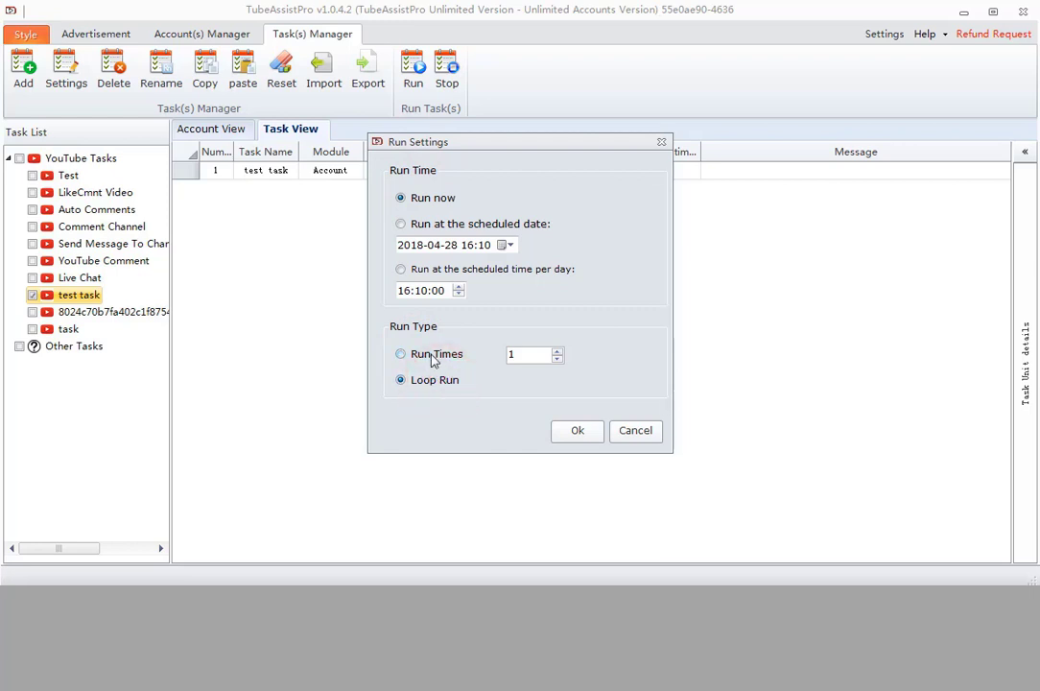
{"action": "left_click", "coordinate": [432, 356]}
{"action": "left_click", "coordinate": [570, 431]}
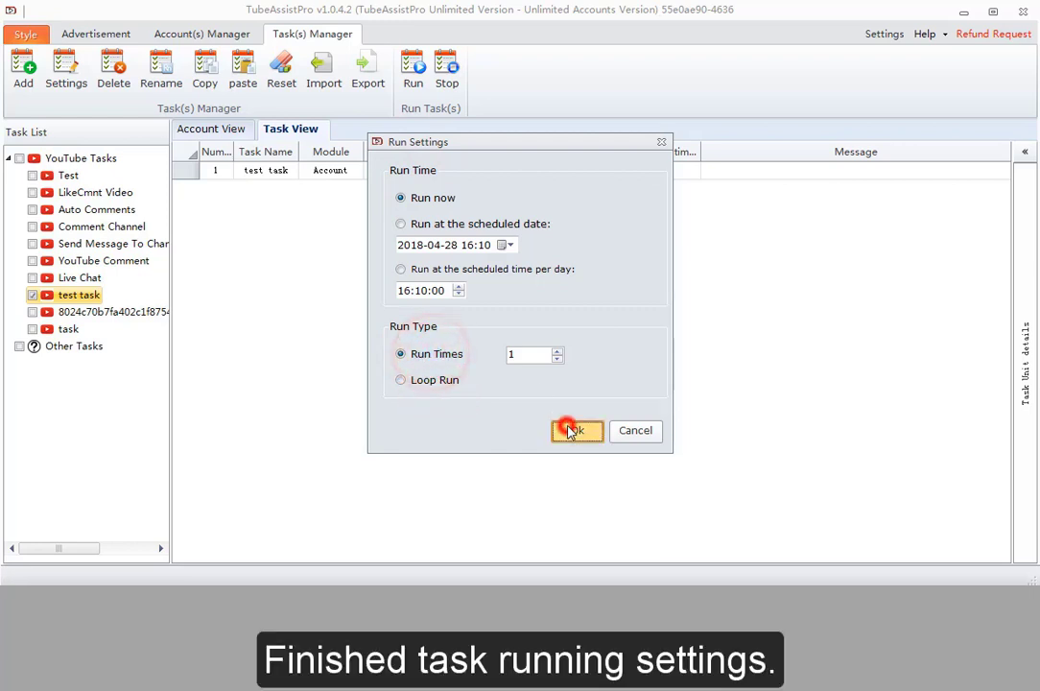